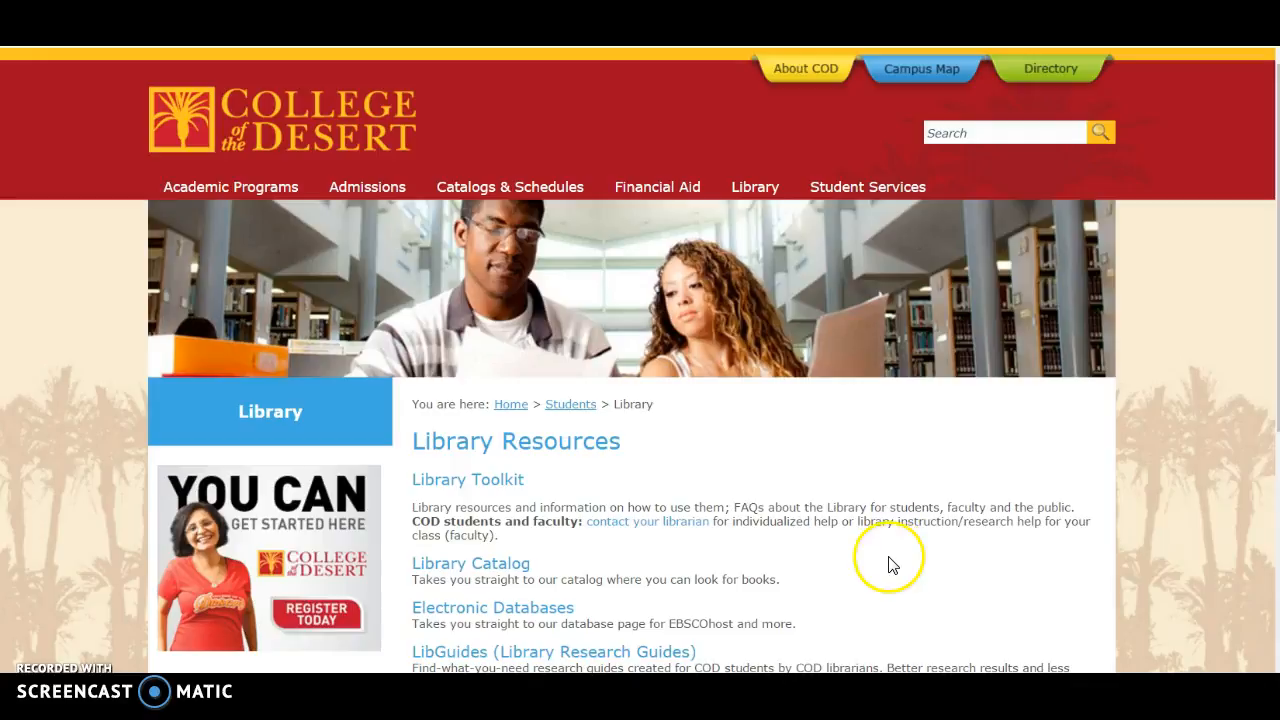
Open the library's Electronic Databases page and go to EBSCOhost from the most popular databases
click(516, 614)
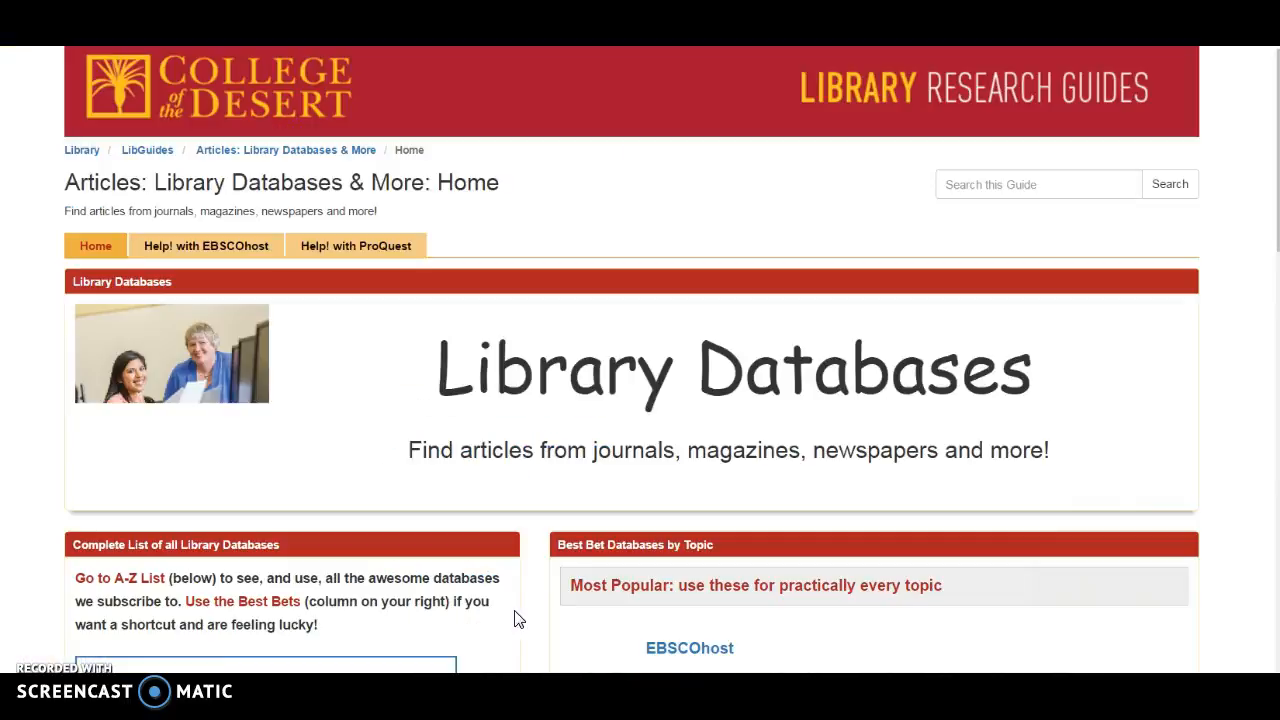
scroll(700, 545, down, 3)
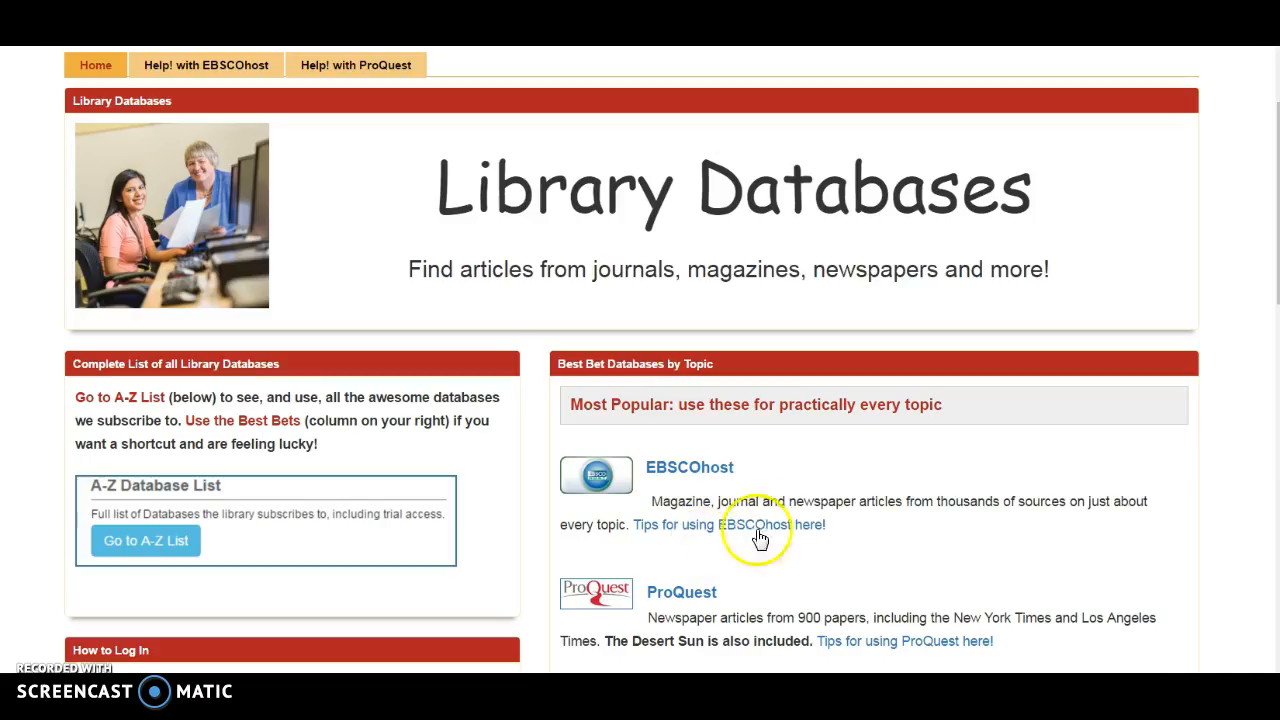
click(700, 474)
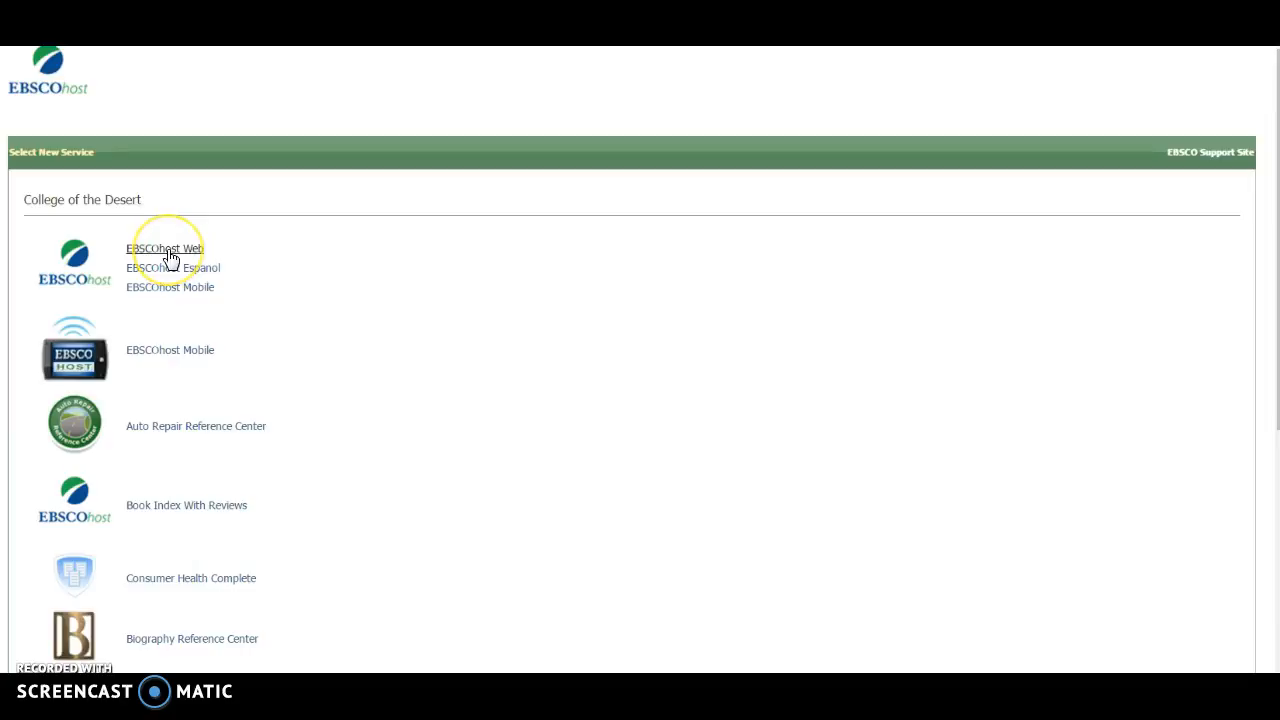
Look through the list of EBSCO services and open EBSCOhost Web
click(203, 272)
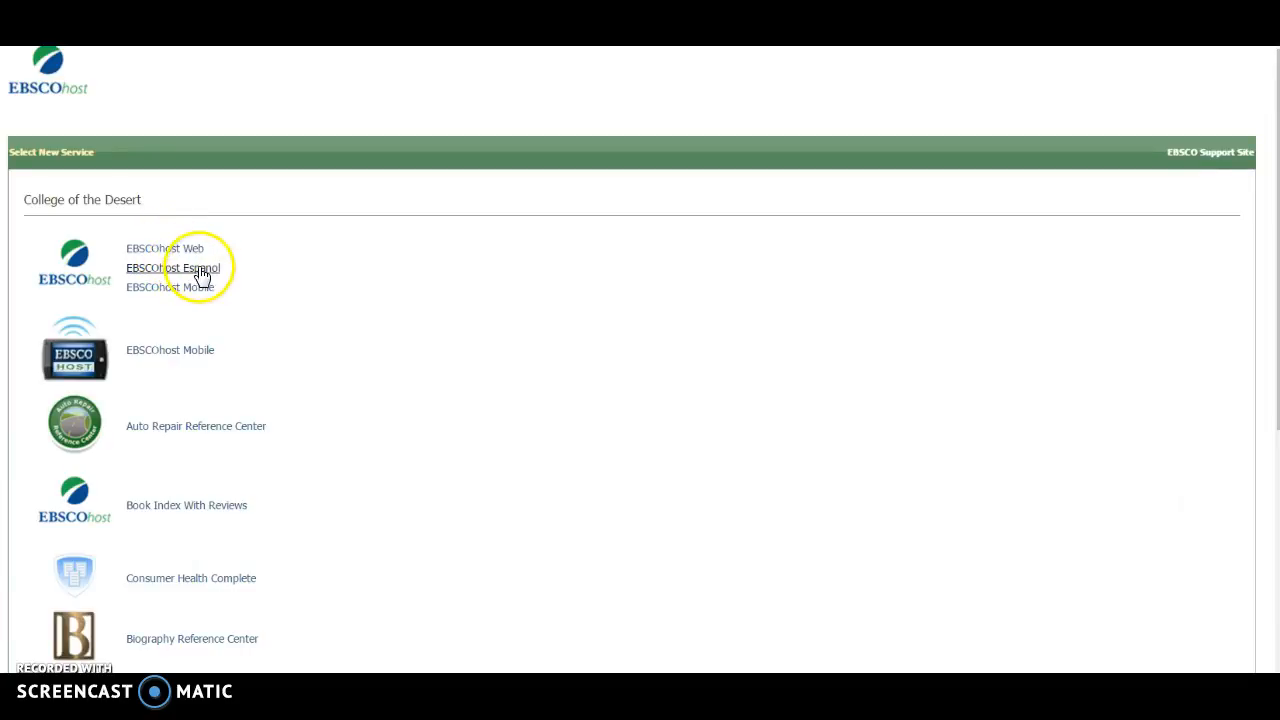
scroll(200, 305, down, 1)
scroll(200, 305, down, 3)
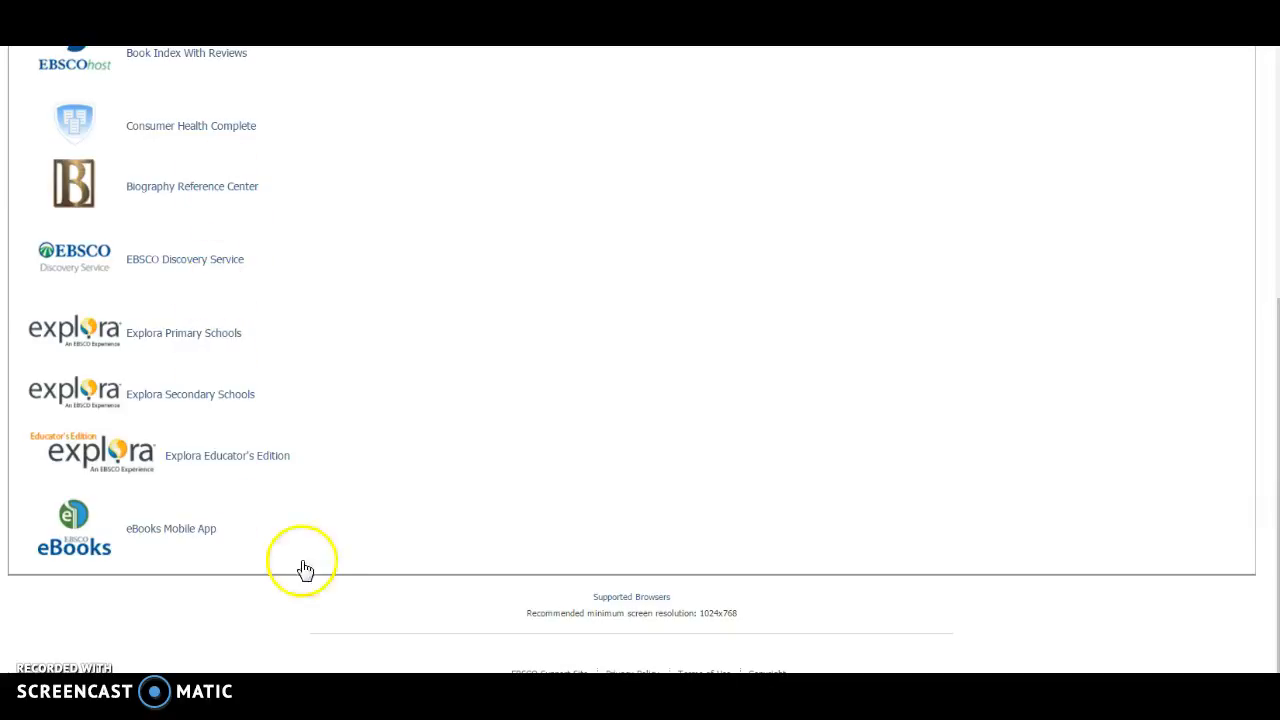
scroll(400, 365, up, 5)
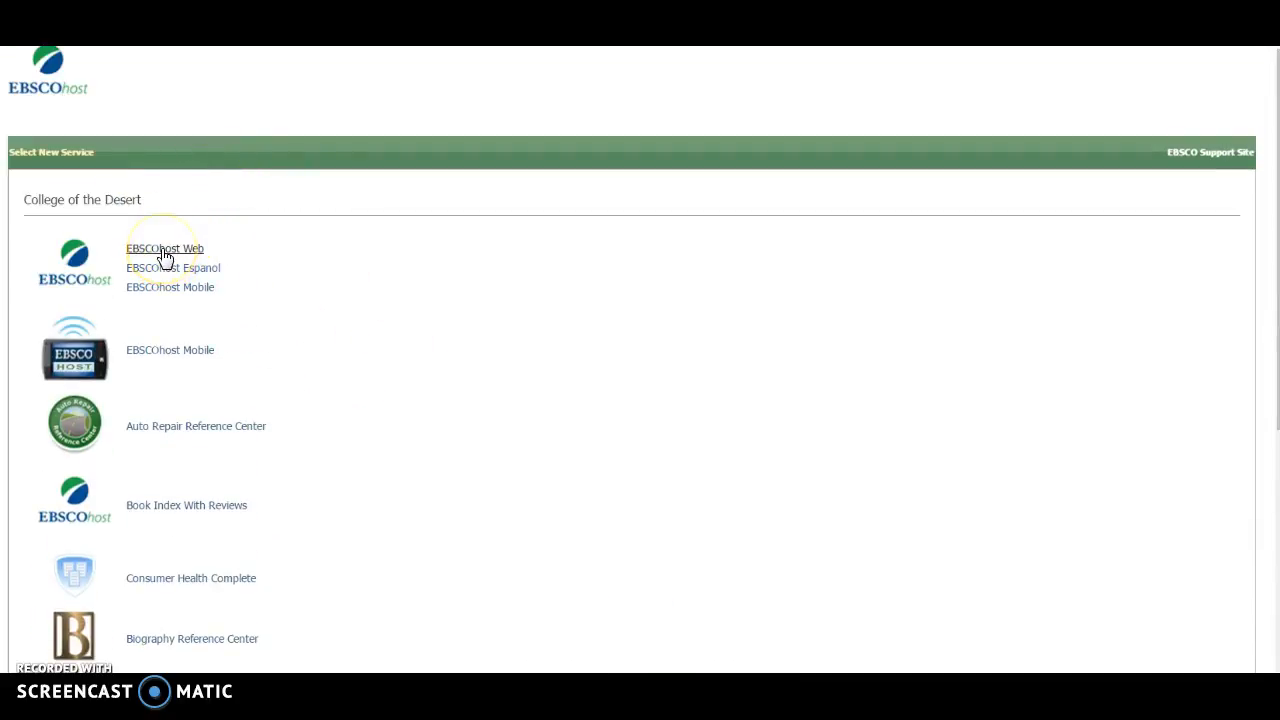
click(161, 249)
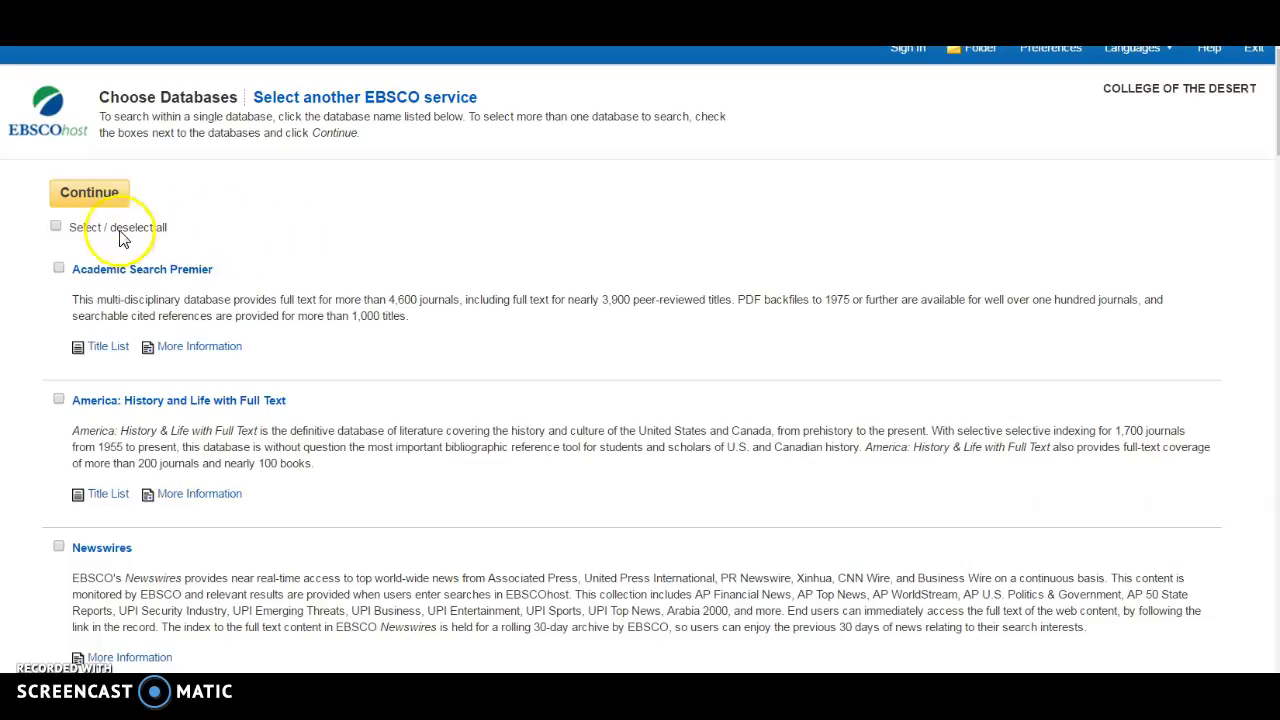
Choose the GreenFILE and Academic Search Premier databases and continue to the search page
scroll(480, 343, down, 4)
scroll(482, 345, down, 6)
scroll(586, 366, down, 7)
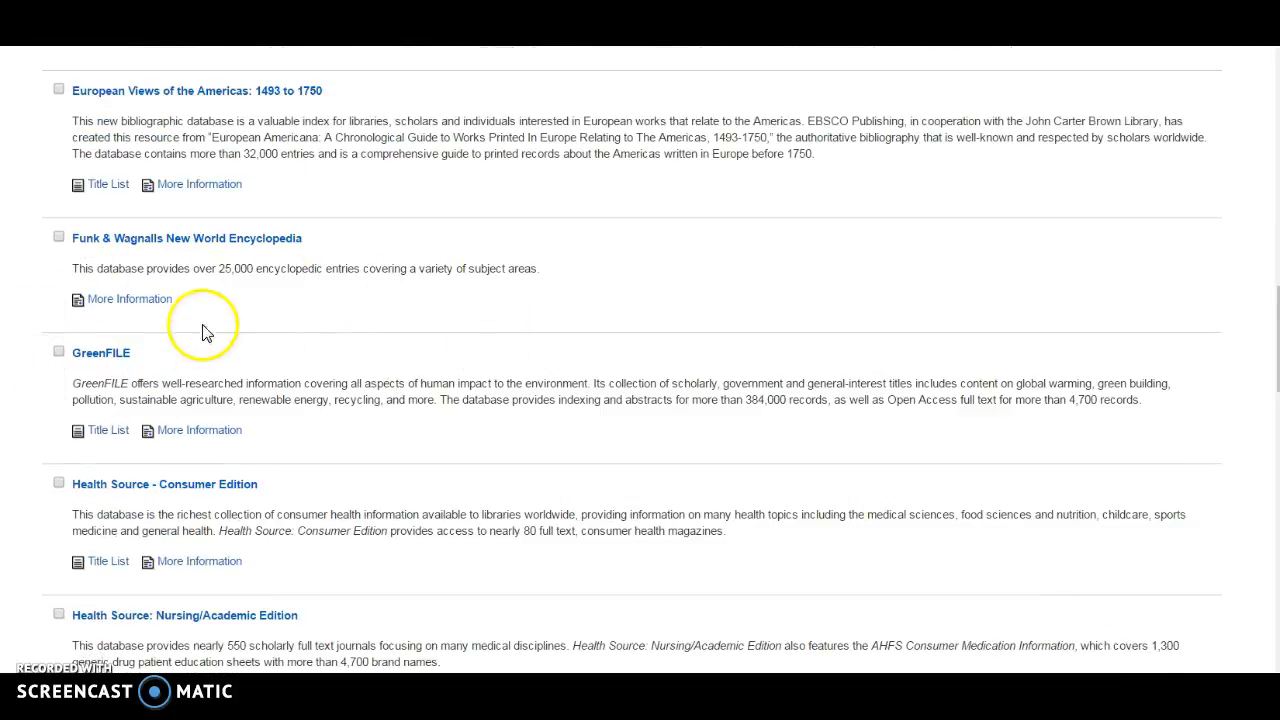
scroll(523, 366, down, 2)
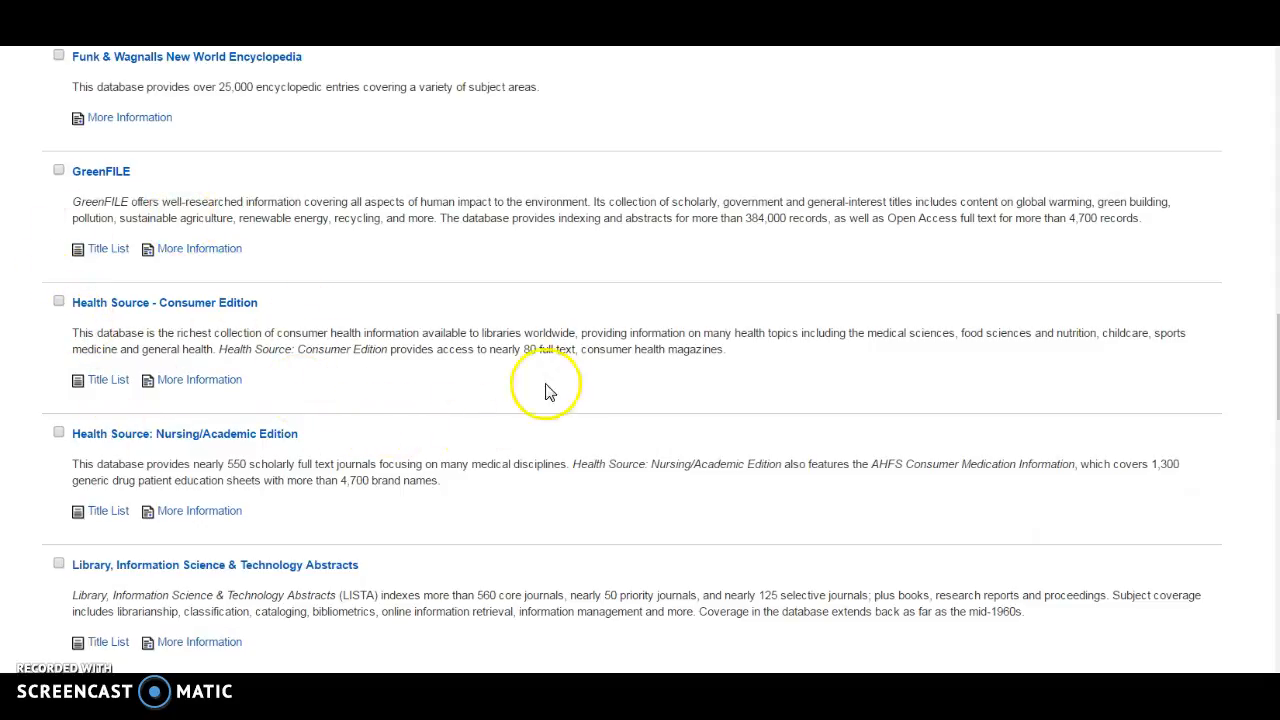
click(59, 172)
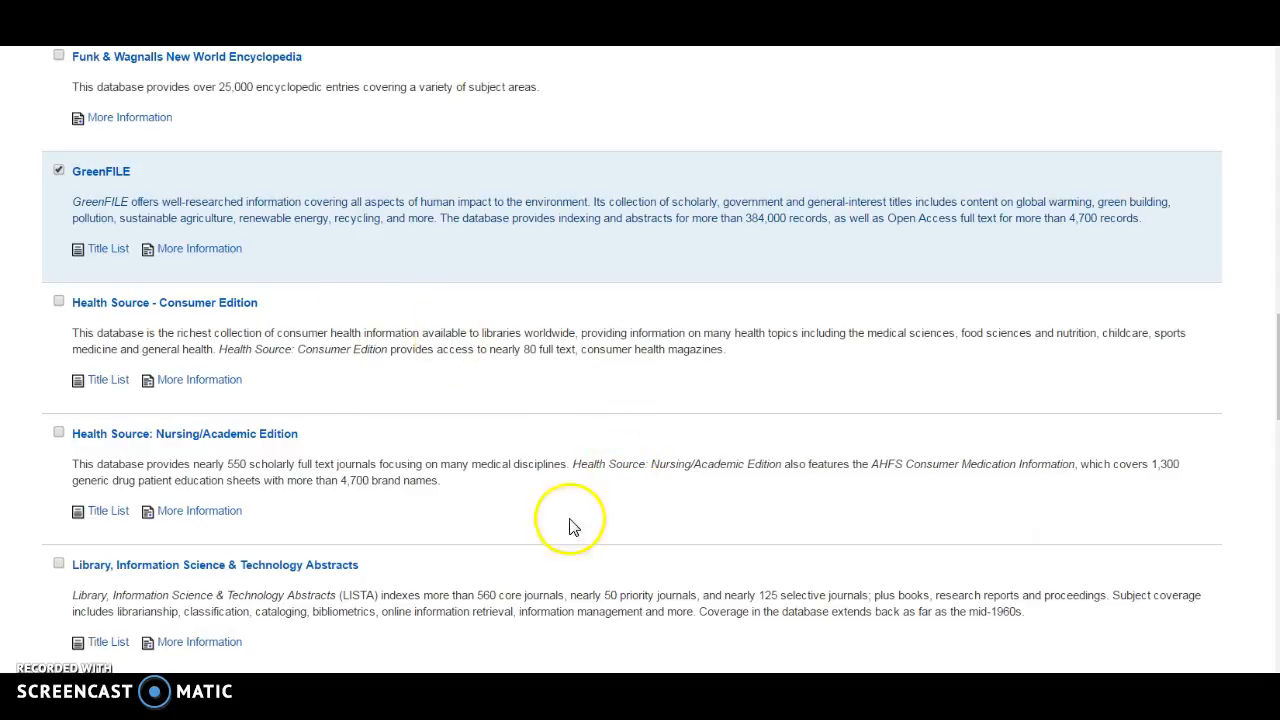
scroll(362, 420, up, 20)
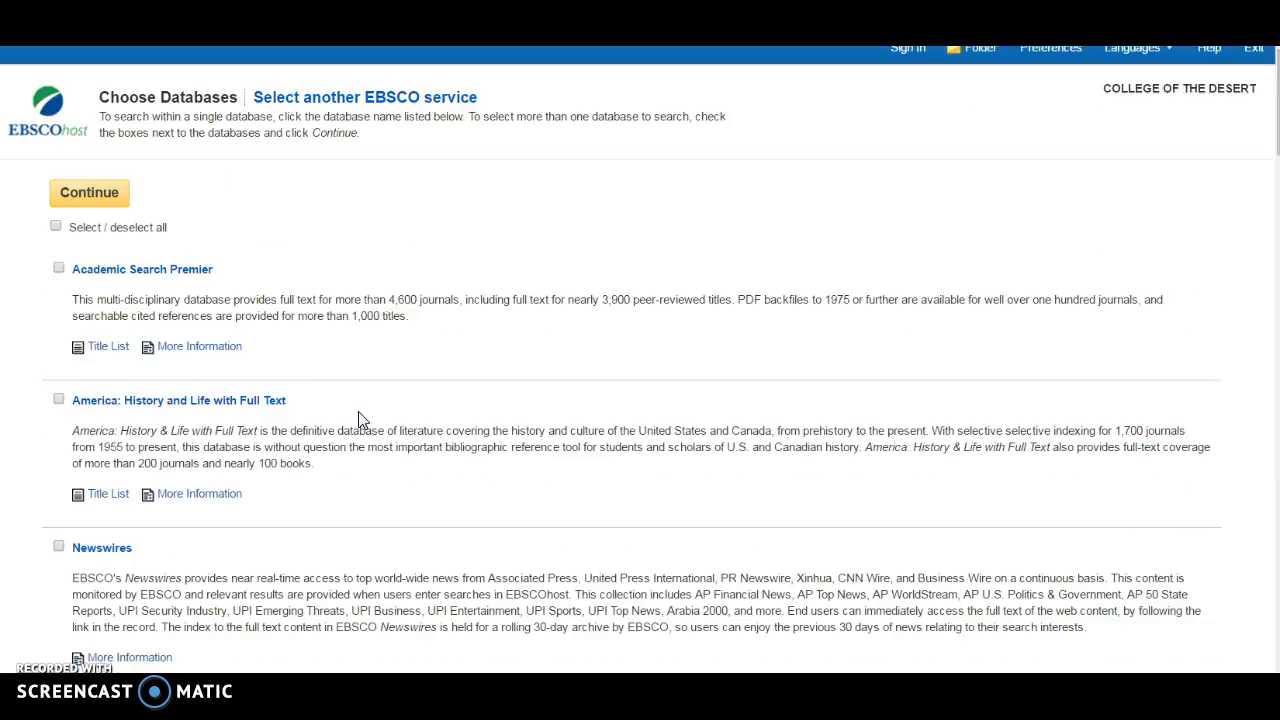
click(58, 268)
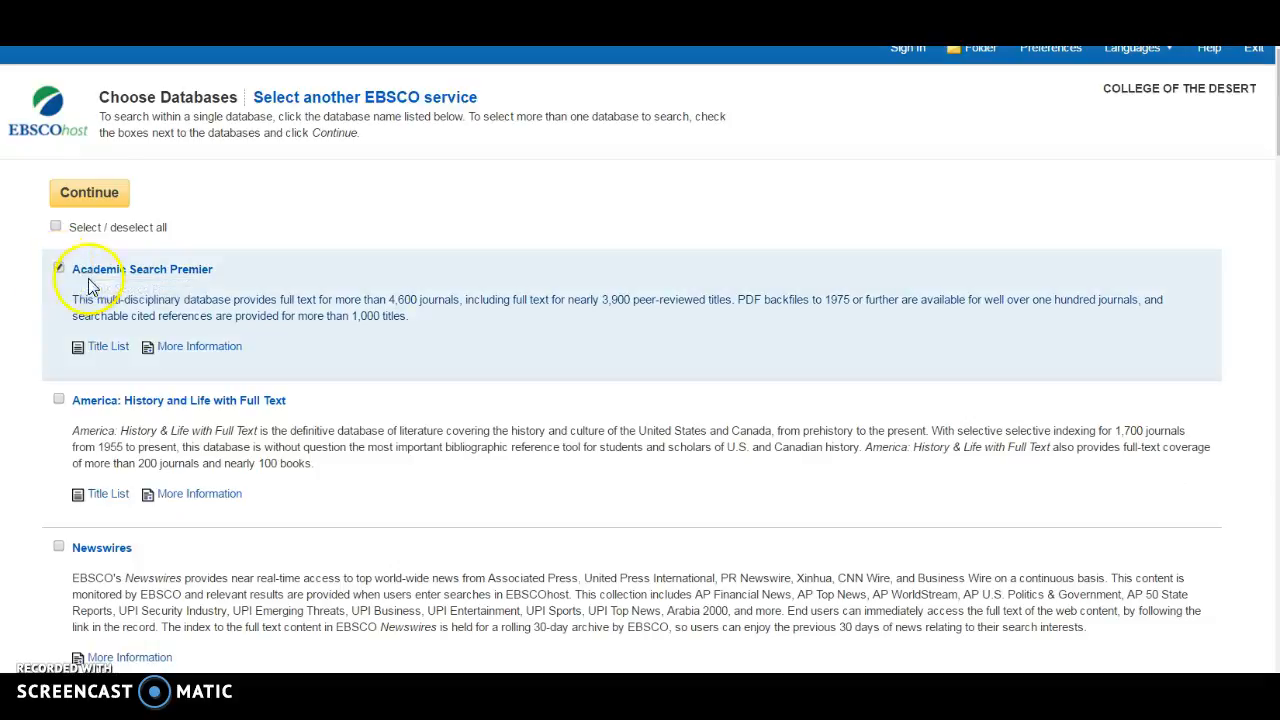
click(88, 195)
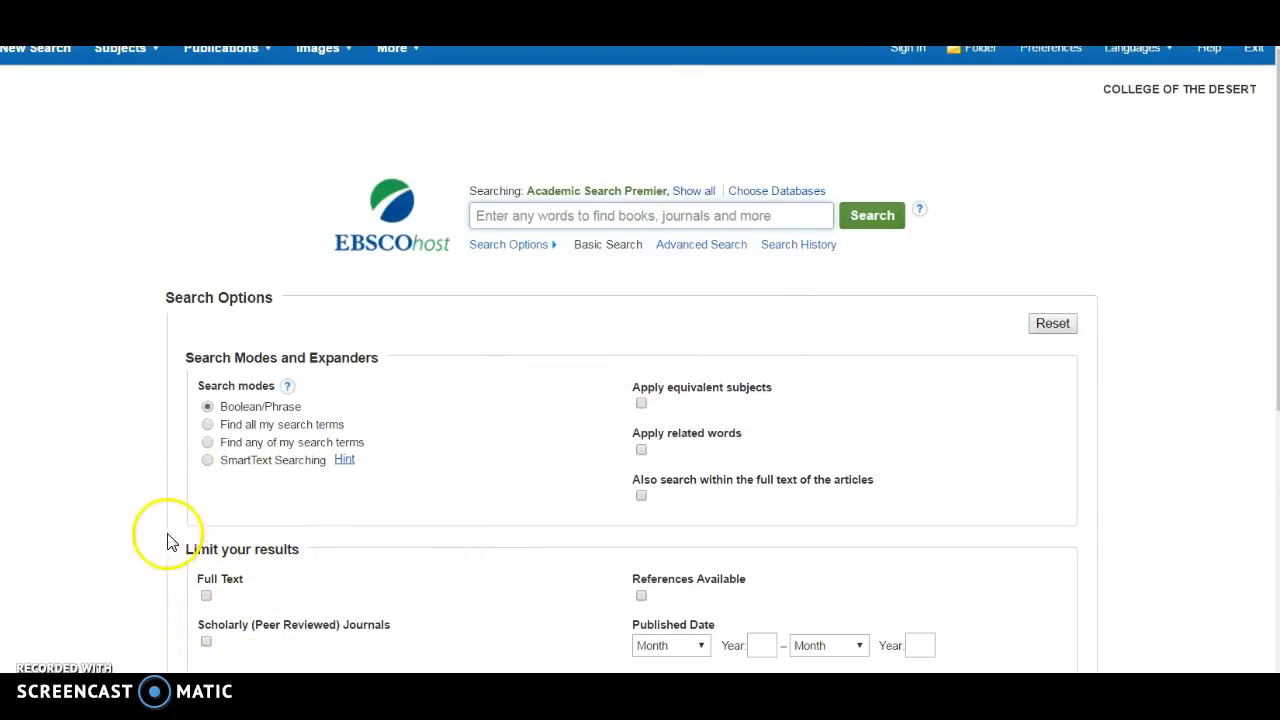
Limit the search to Full Text and look over the remaining search options, such as published date and publication type
click(207, 595)
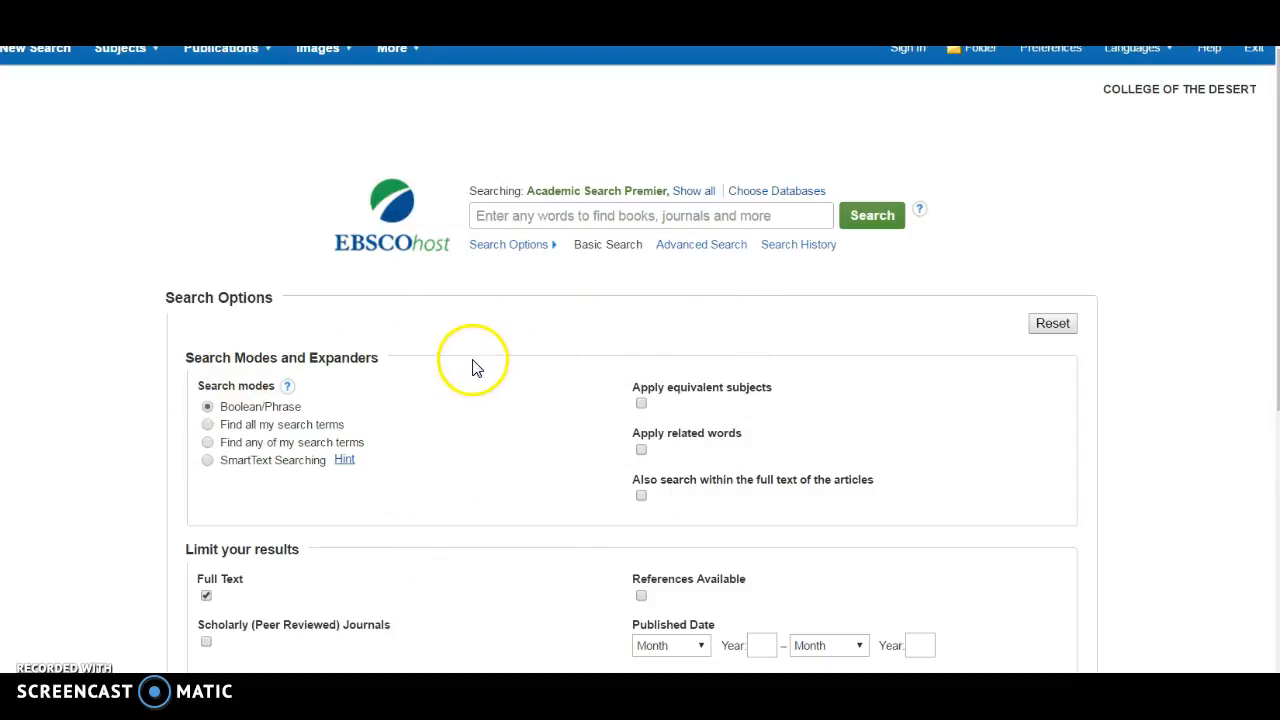
scroll(472, 364, down, 1)
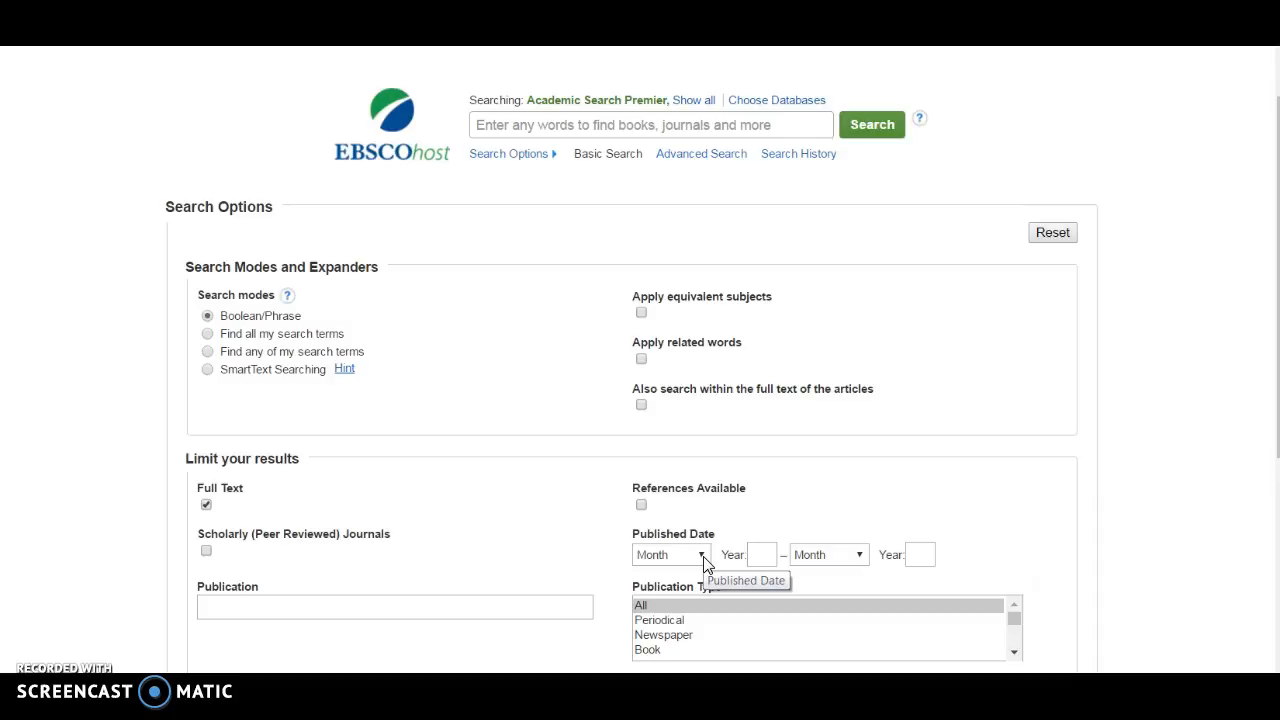
scroll(755, 500, down, 3)
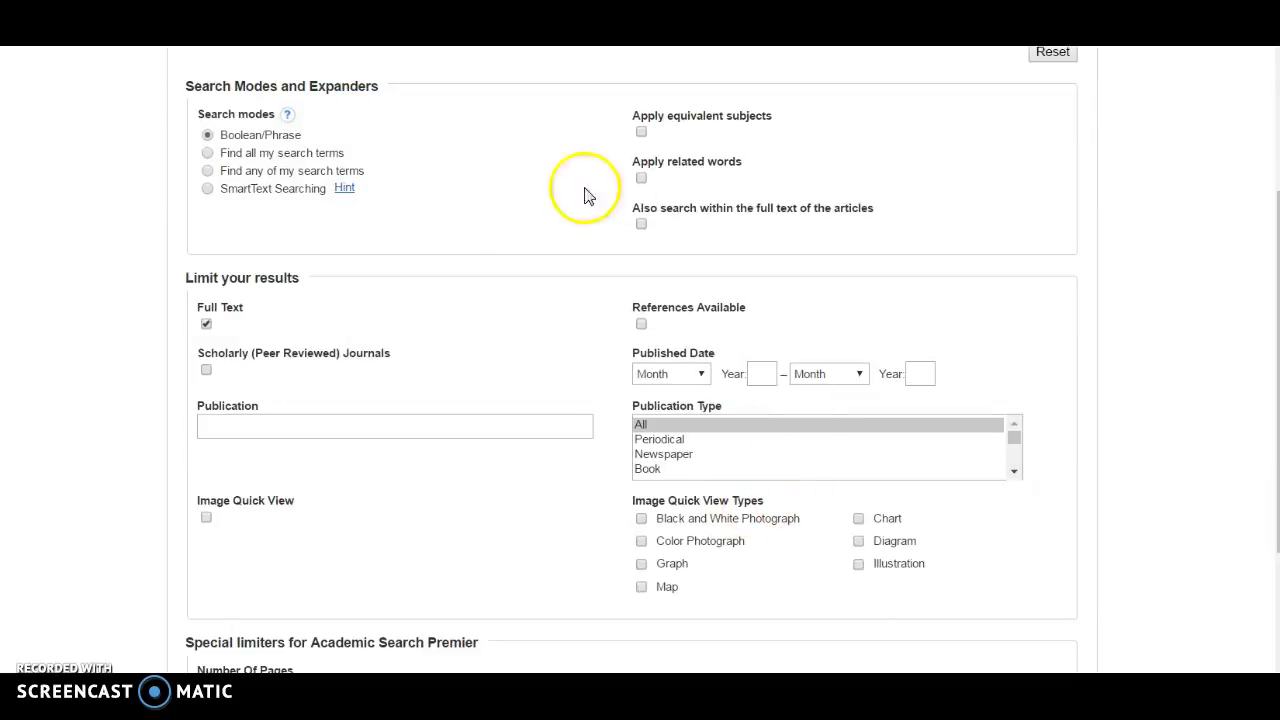
scroll(926, 330, up, 5)
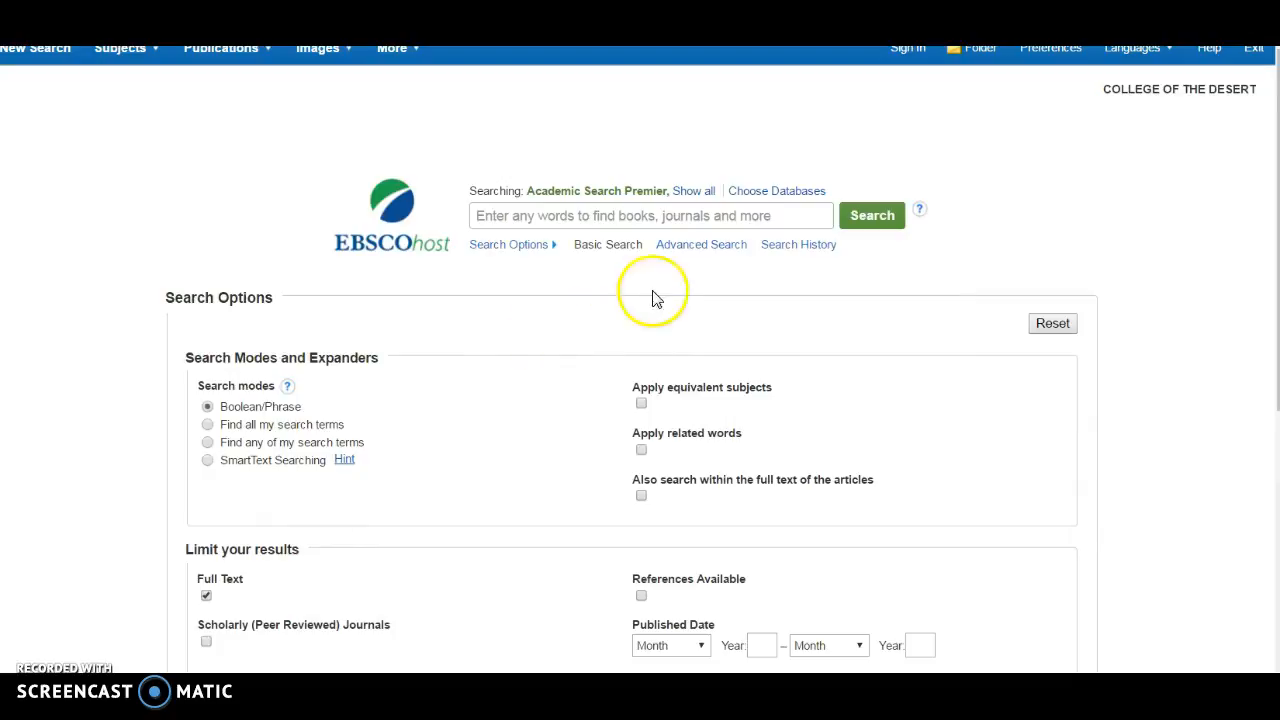
Search the chosen databases for the suggested term "glaciers"
click(478, 213)
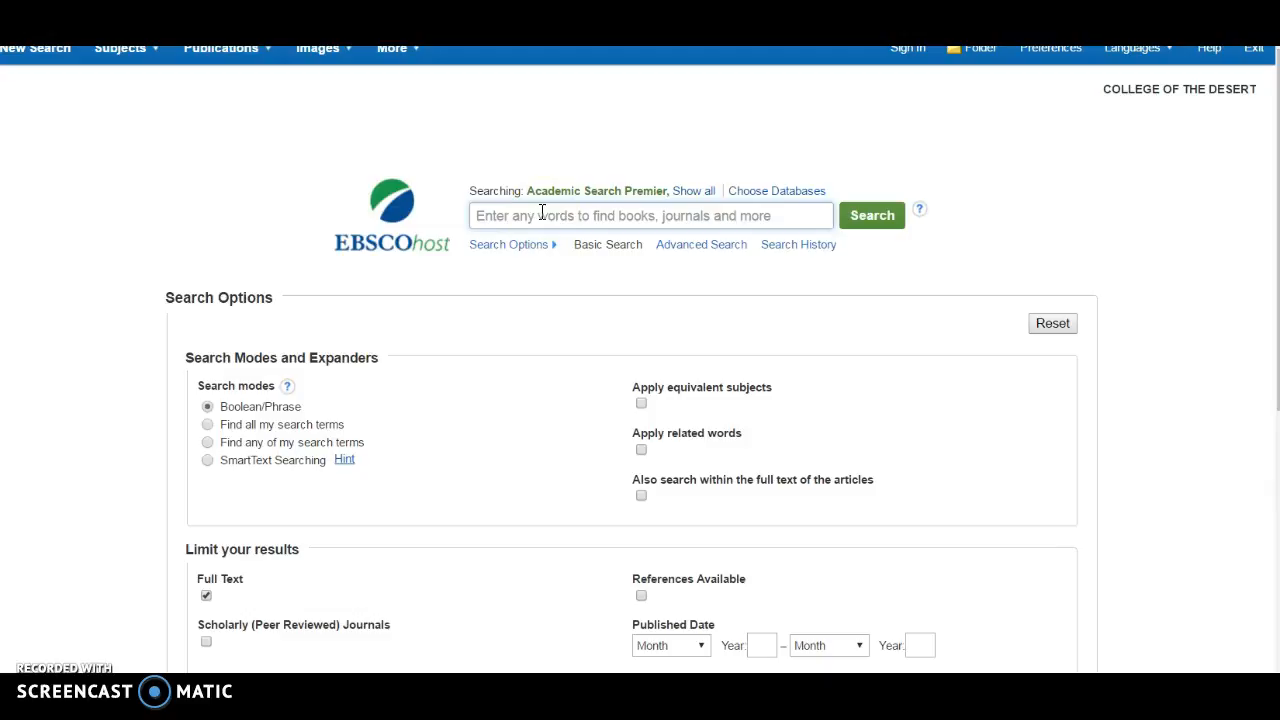
text(glaciers)
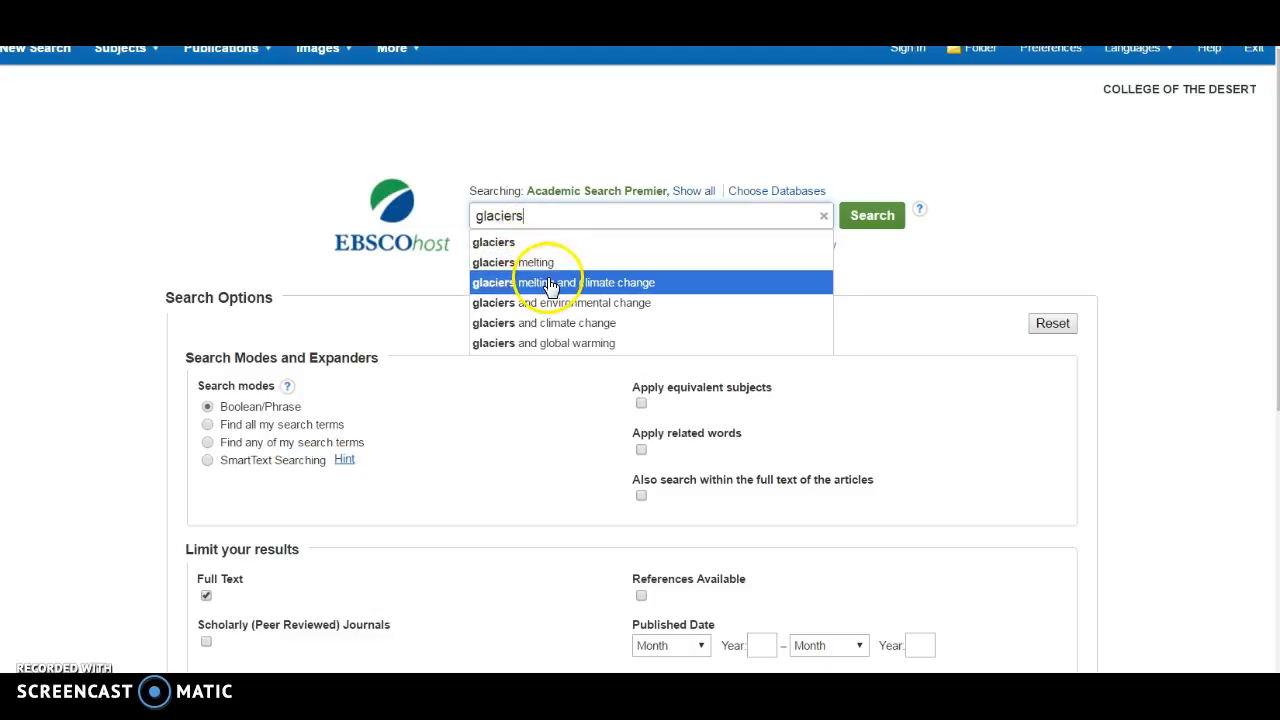
click(500, 245)
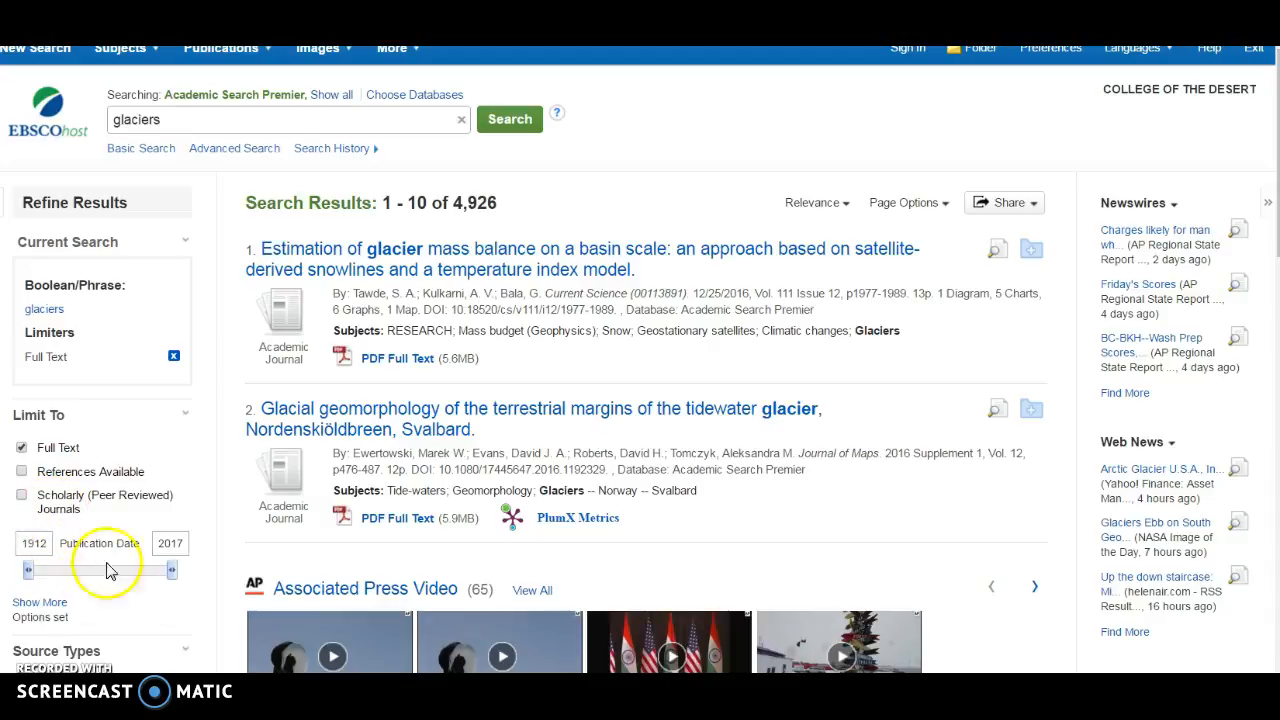
Limit the glacier results to Scholarly (Peer Reviewed) Journals and look through the first page of articles
click(21, 497)
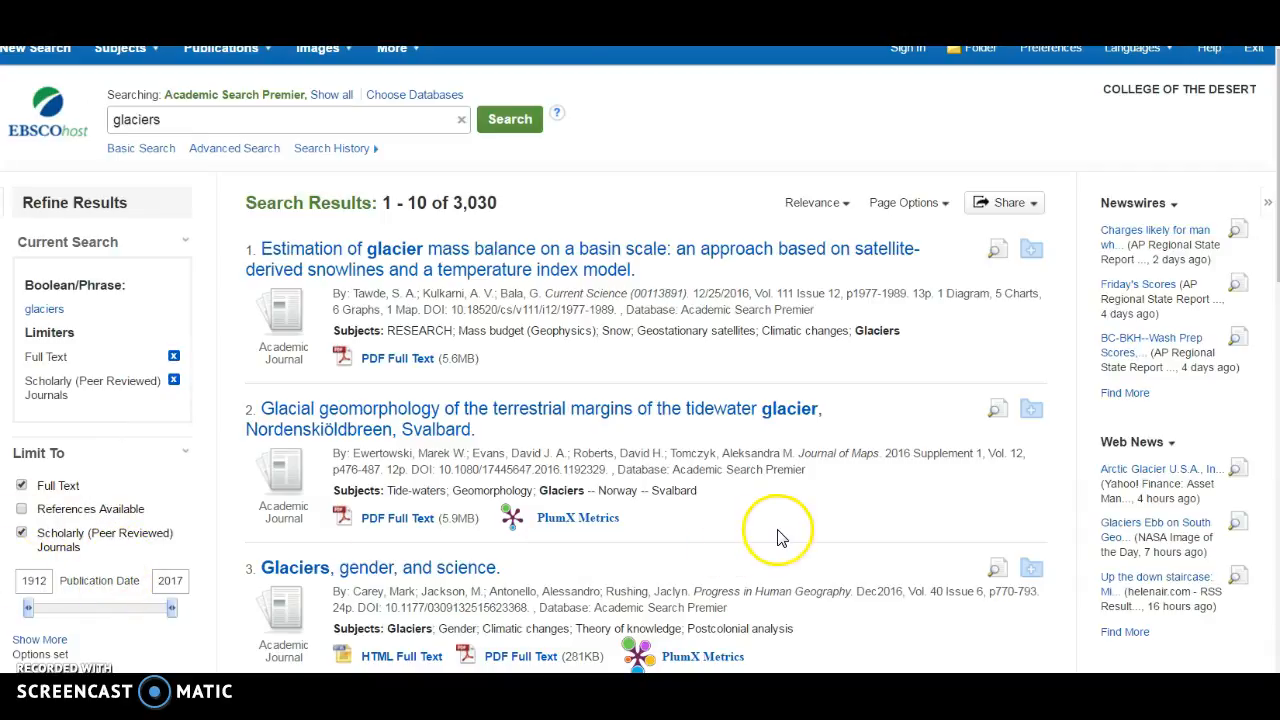
scroll(783, 537, down, 1)
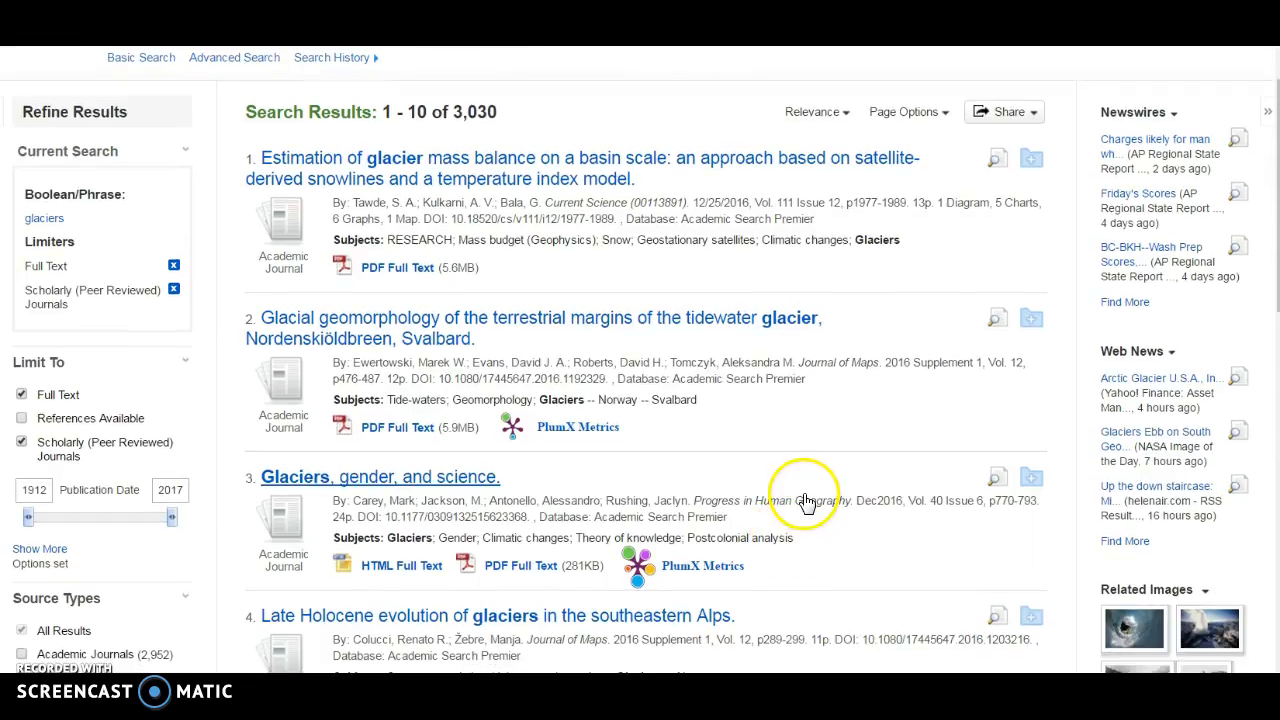
scroll(806, 500, down, 2)
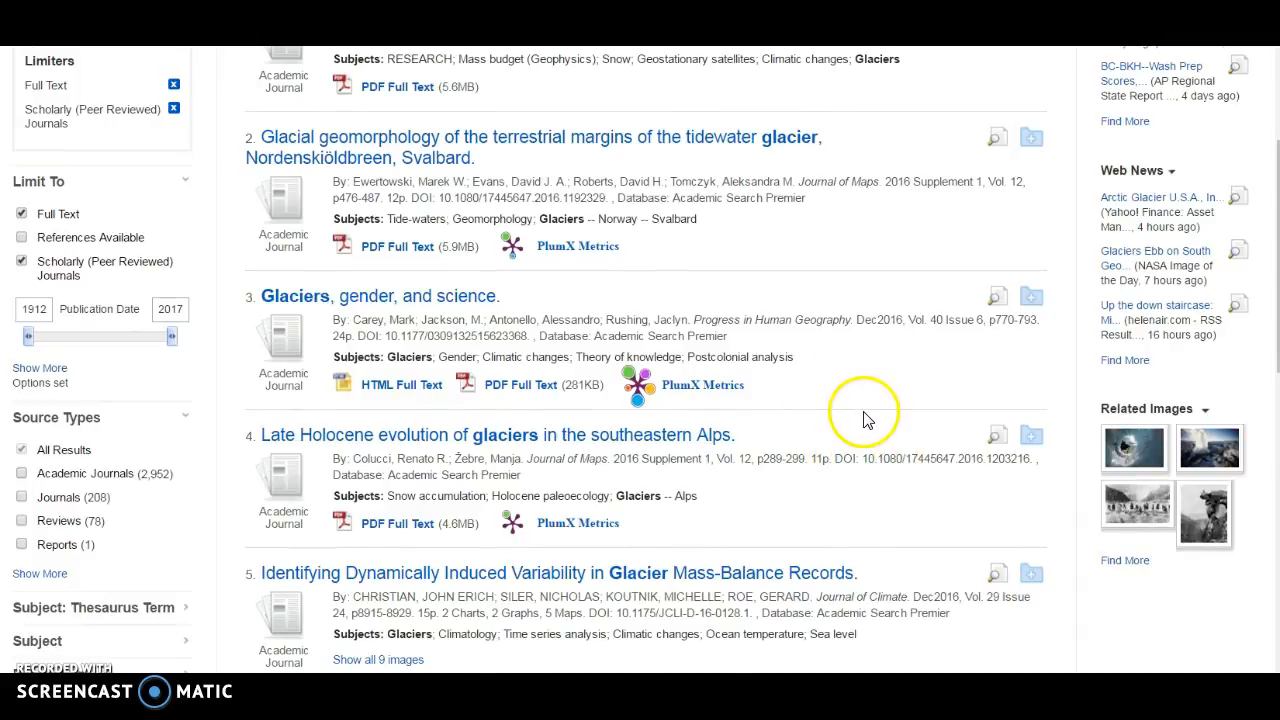
scroll(866, 420, down, 3)
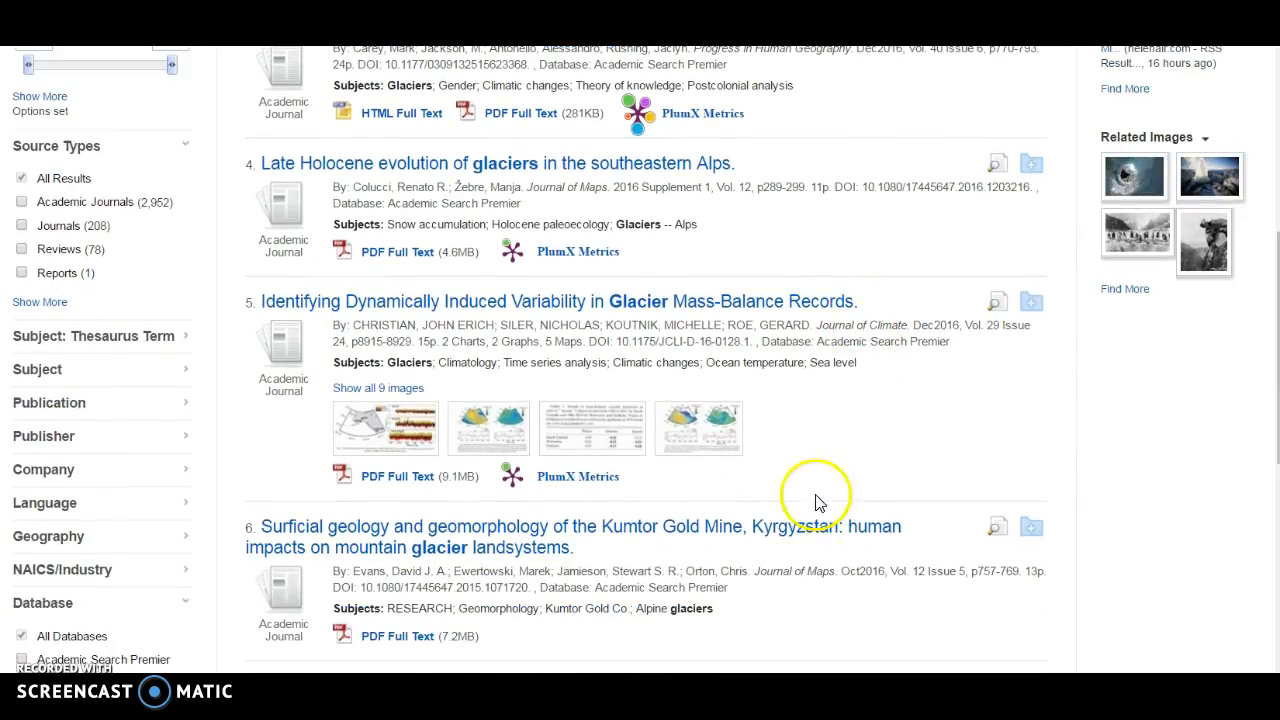
scroll(852, 451, down, 2)
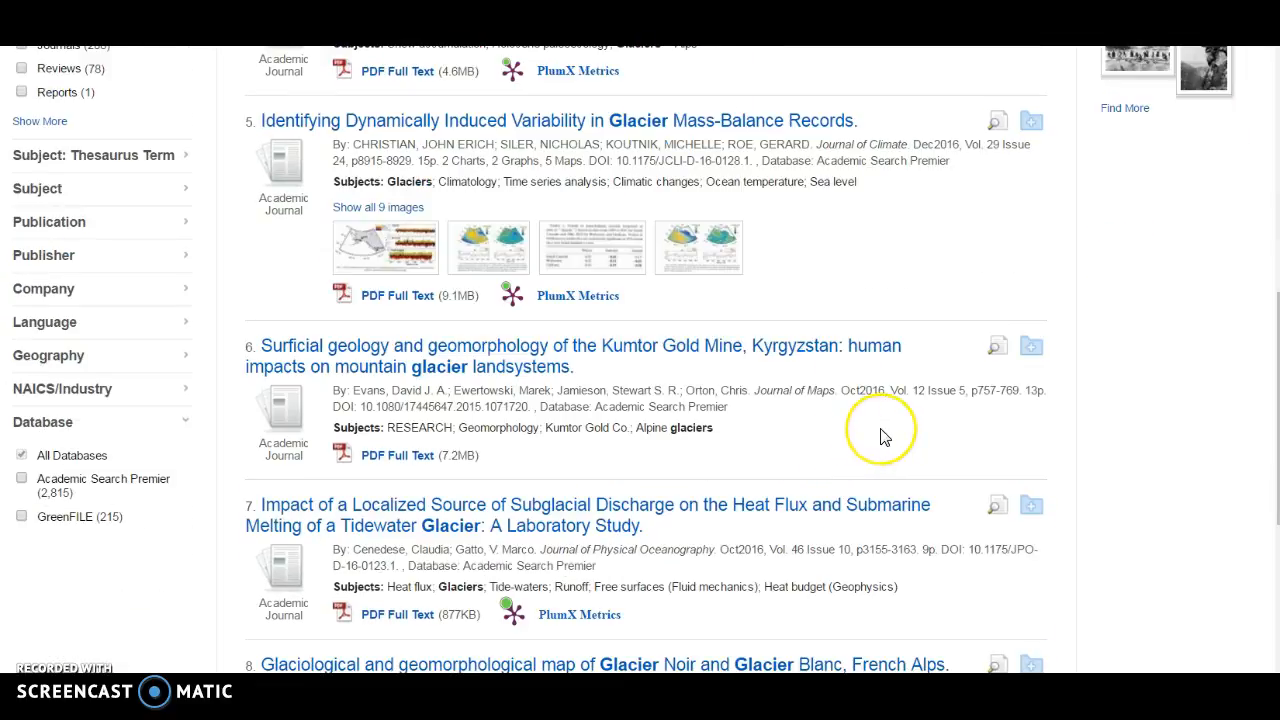
scroll(886, 436, down, 4)
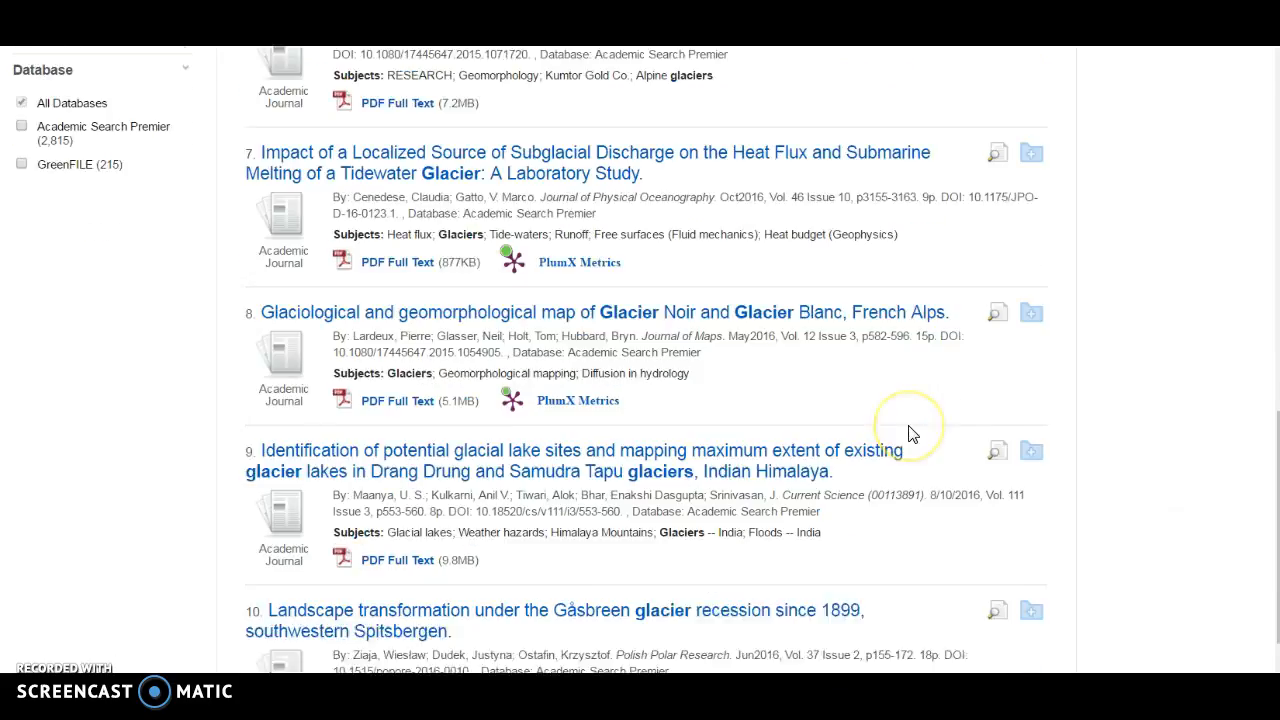
From the second page of results, open the record of the Holocene glacier article on Høgtuvbreen, northern Norway, and review its details and abstract
click(917, 466)
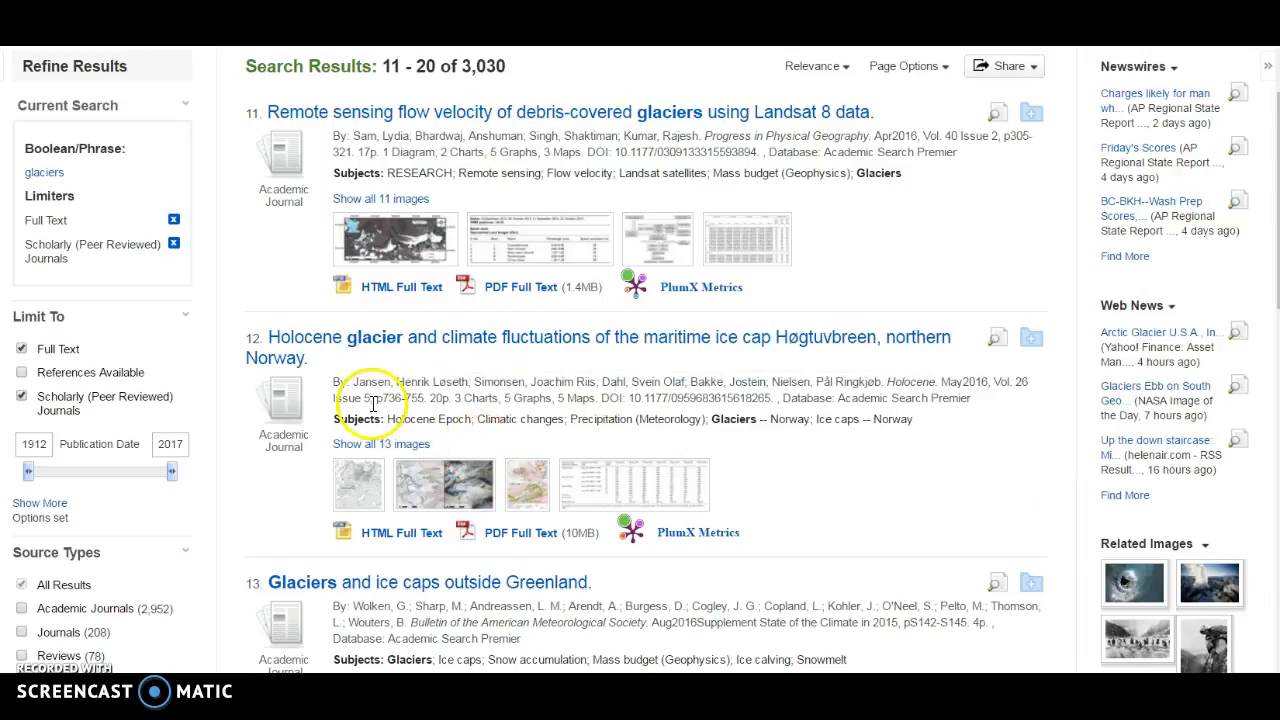
click(510, 343)
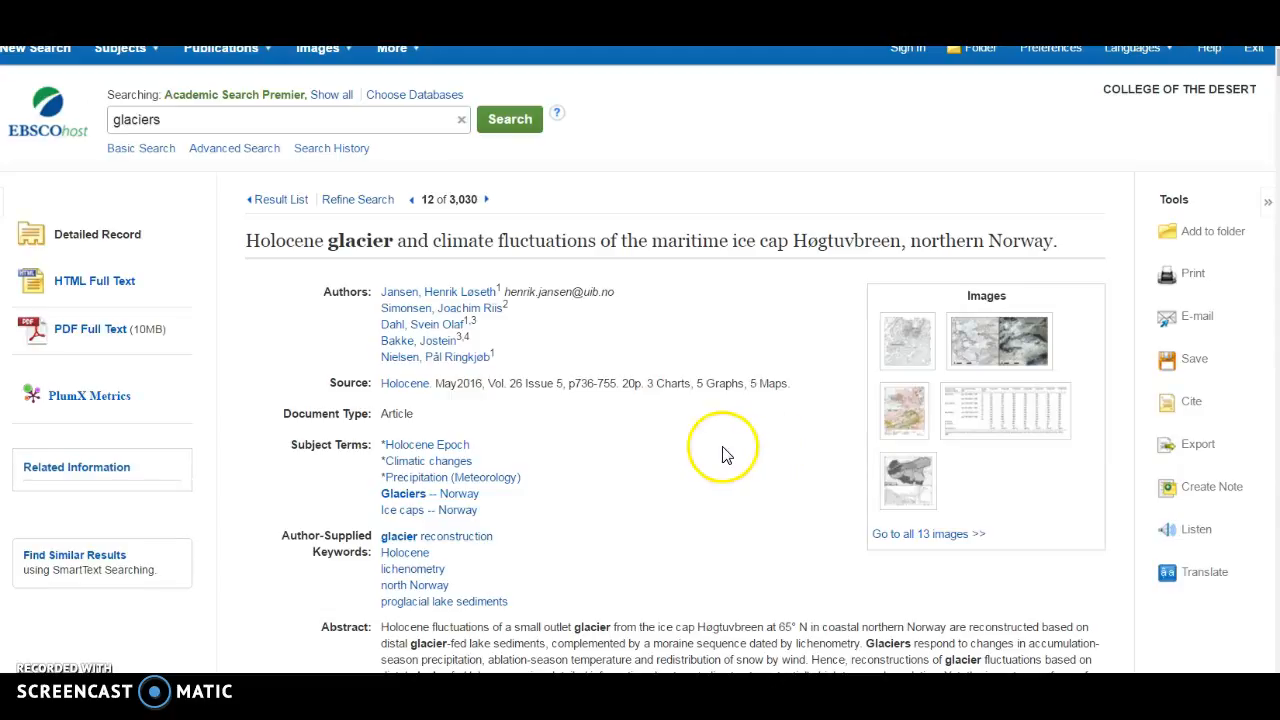
scroll(725, 455, down, 3)
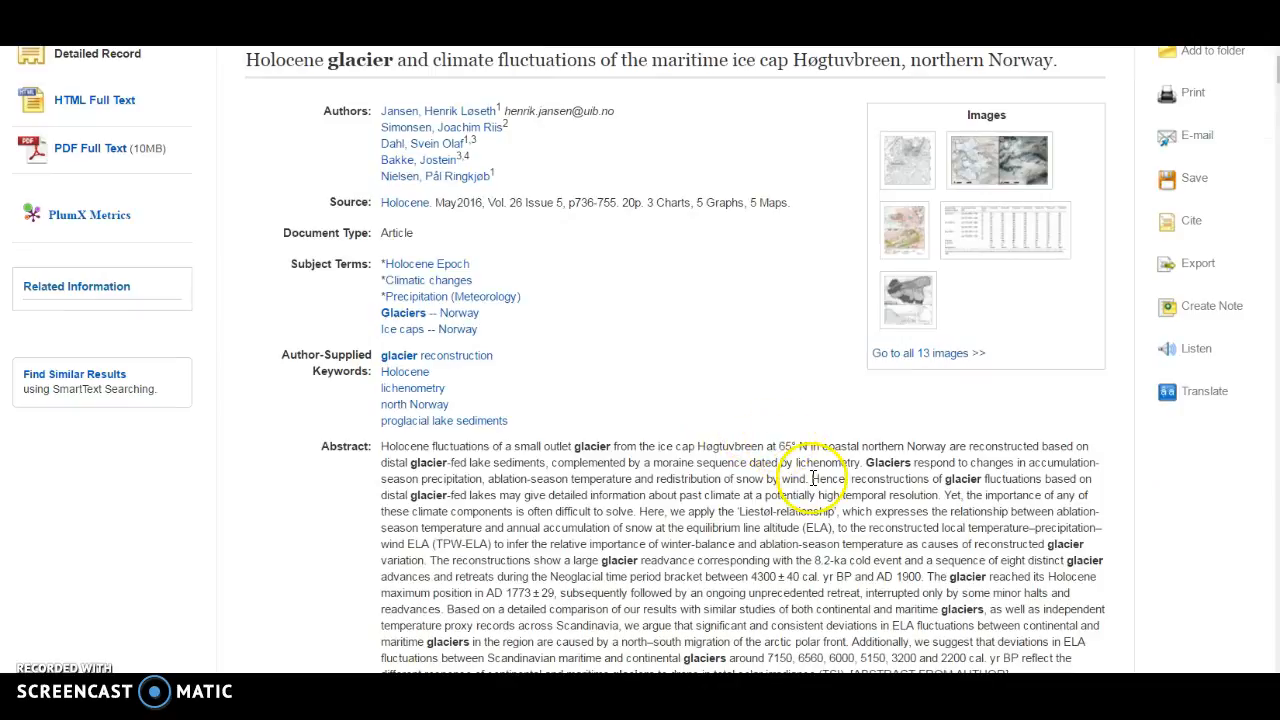
scroll(812, 478, down, 3)
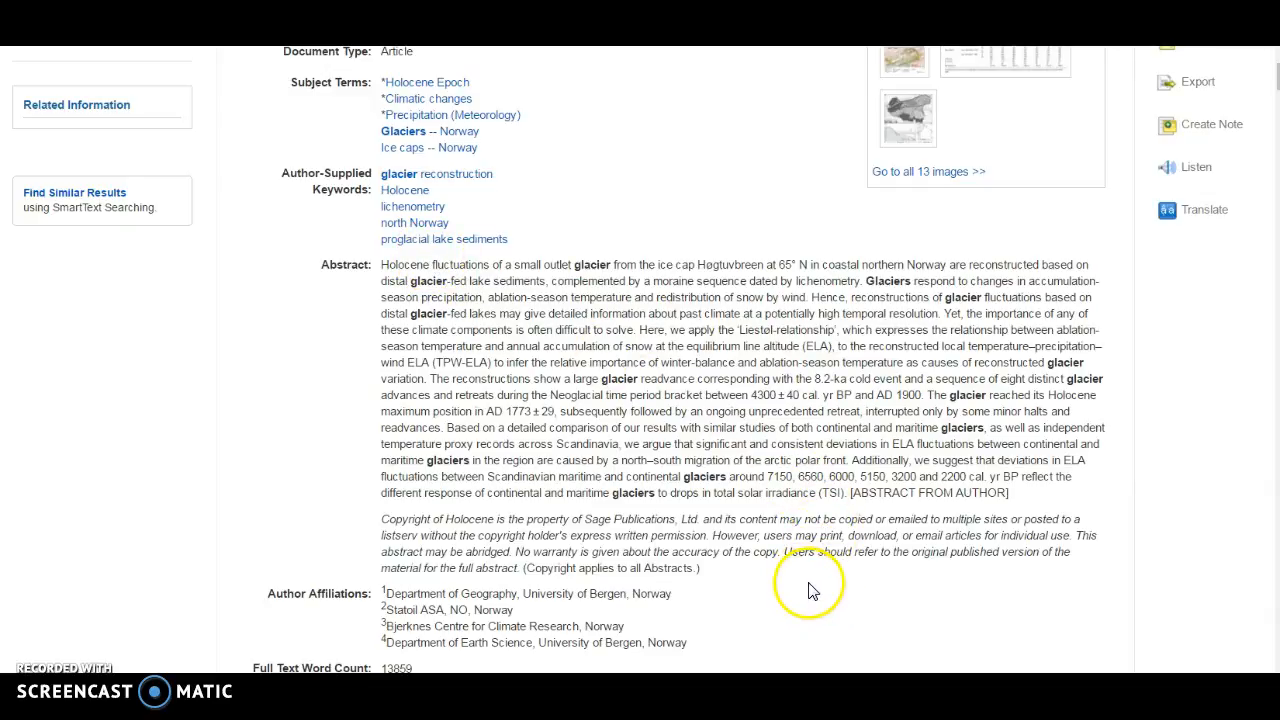
scroll(840, 560, up, 4)
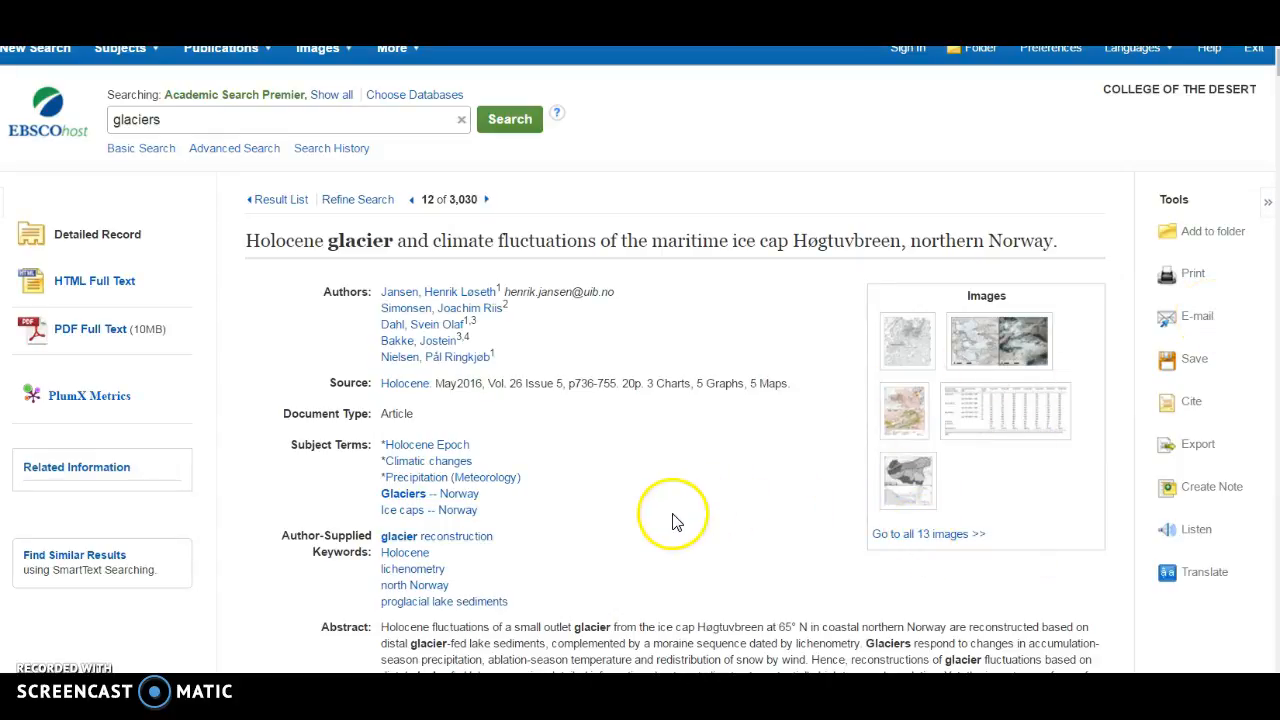
scroll(723, 515, down, 5)
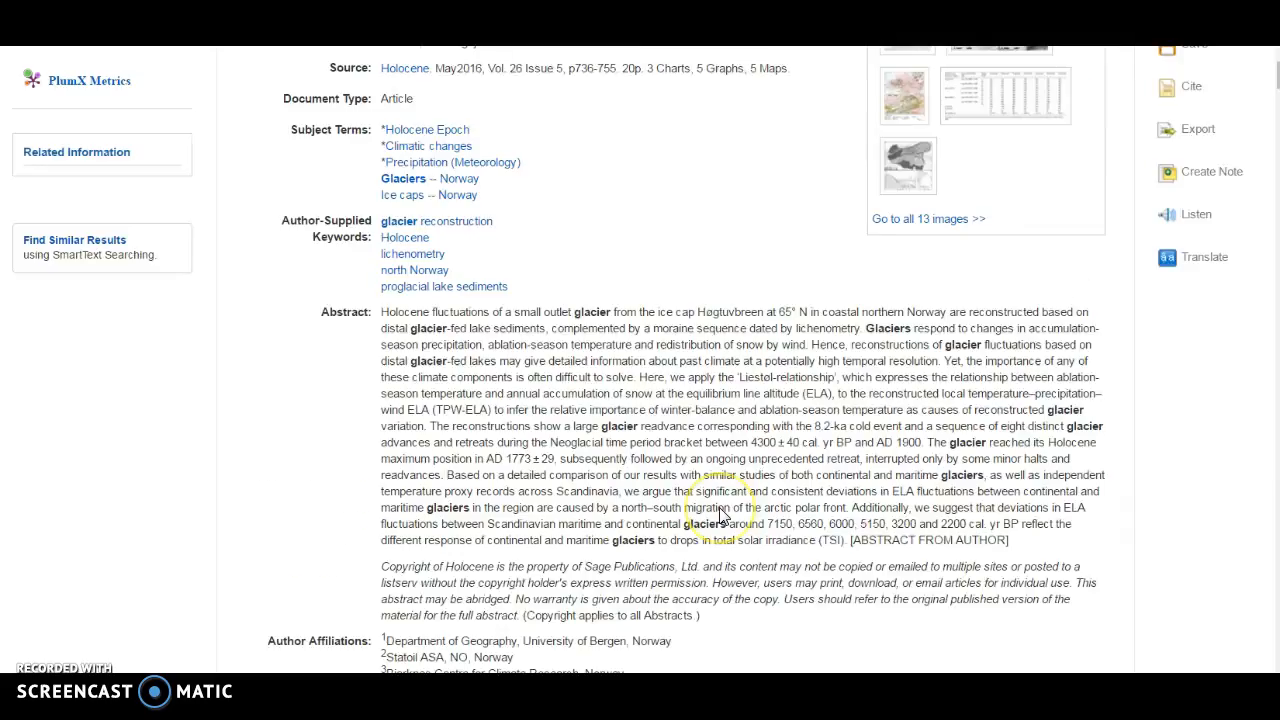
scroll(323, 300, up, 3)
scroll(430, 388, up, 2)
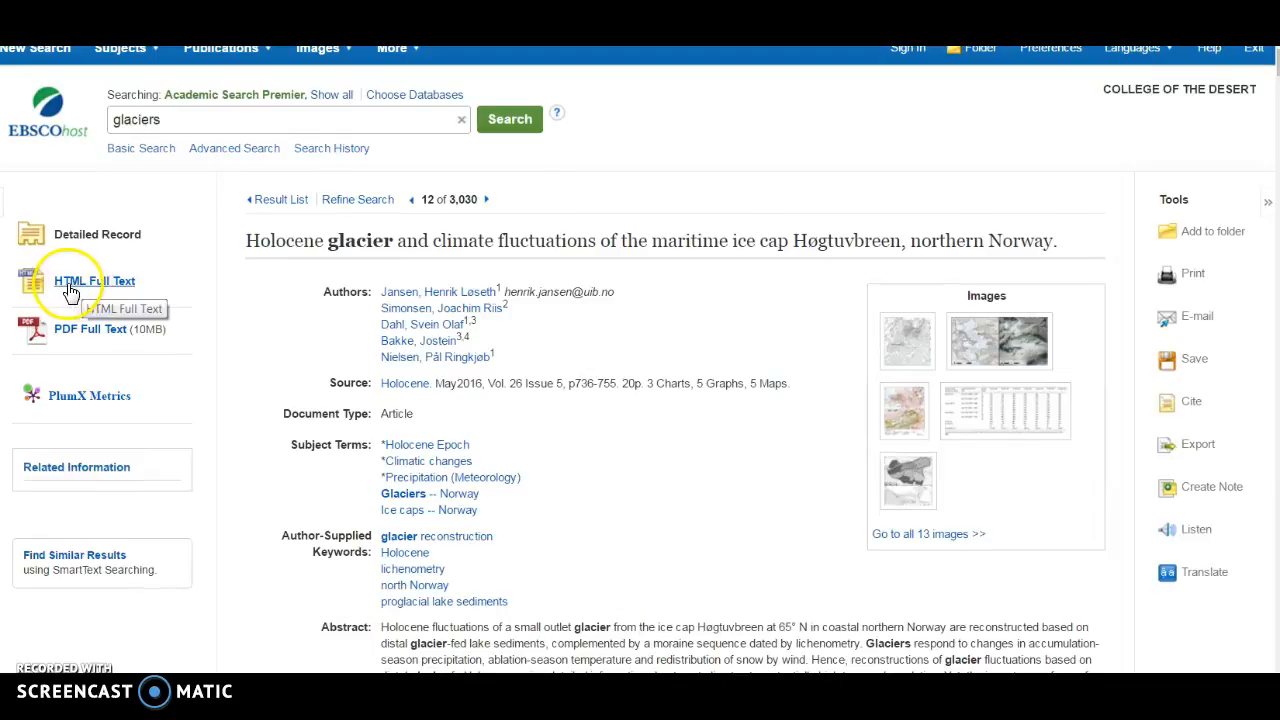
Open the article's PDF full text and view its abstract and introduction
click(86, 338)
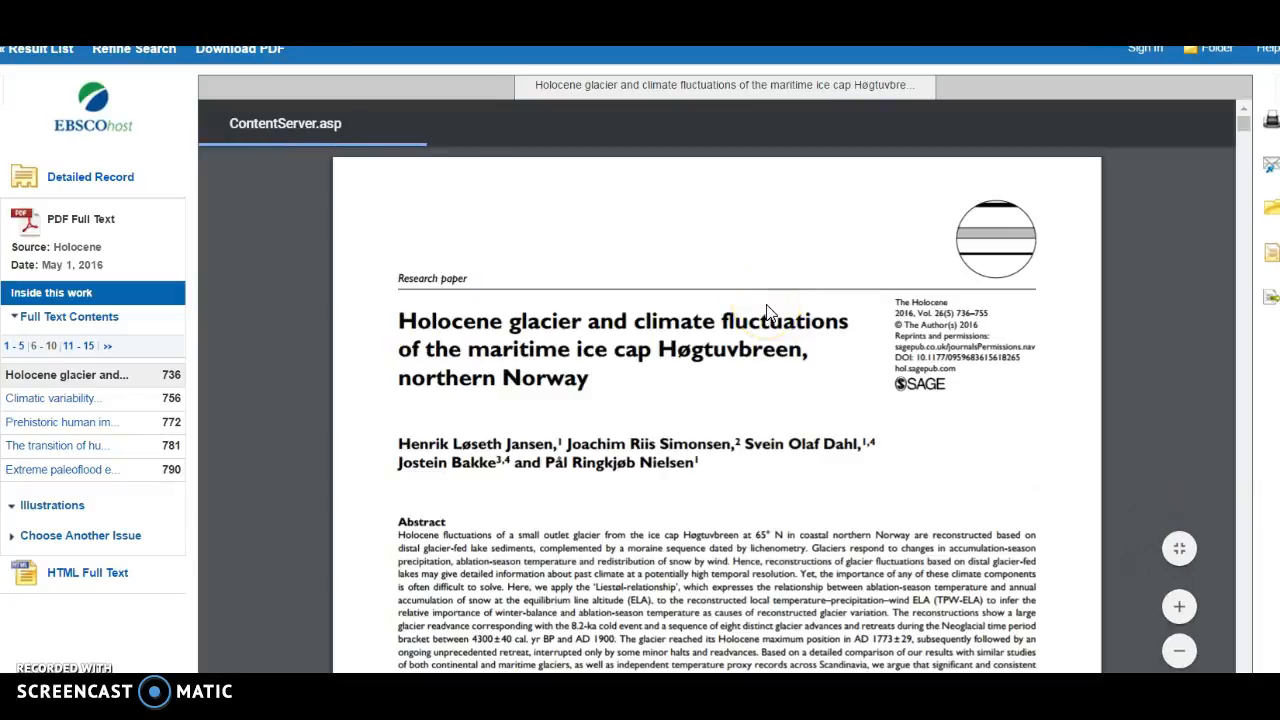
scroll(852, 430, down, 3)
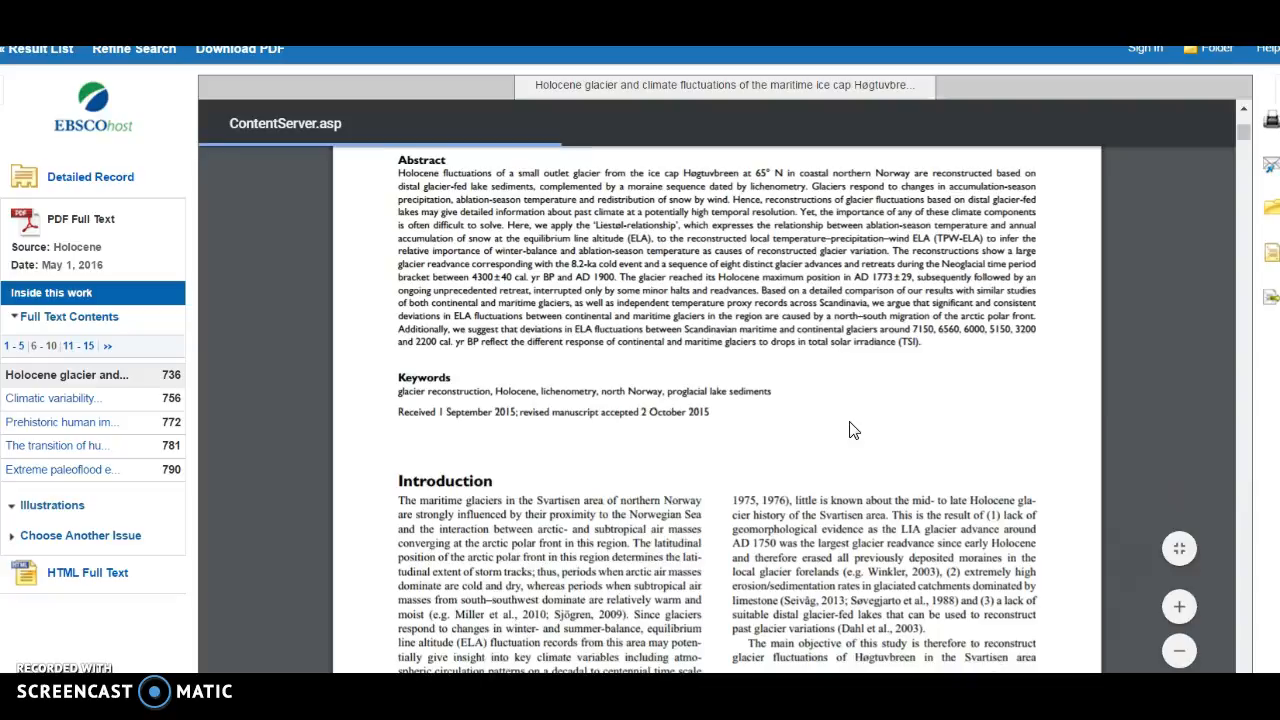
Look through the opening pages of the Høgtuvbreen article's PDF and return to its title page
scroll(852, 430, down, 5)
click(852, 422)
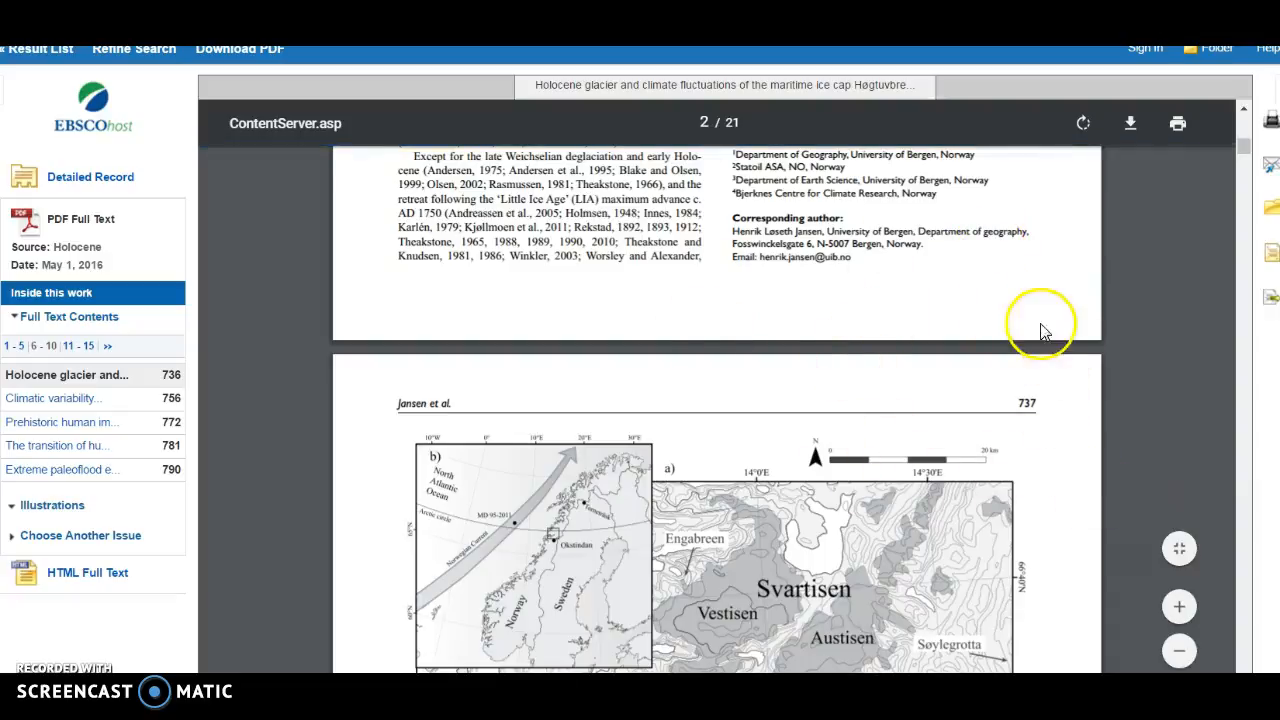
scroll(560, 300, up, 8)
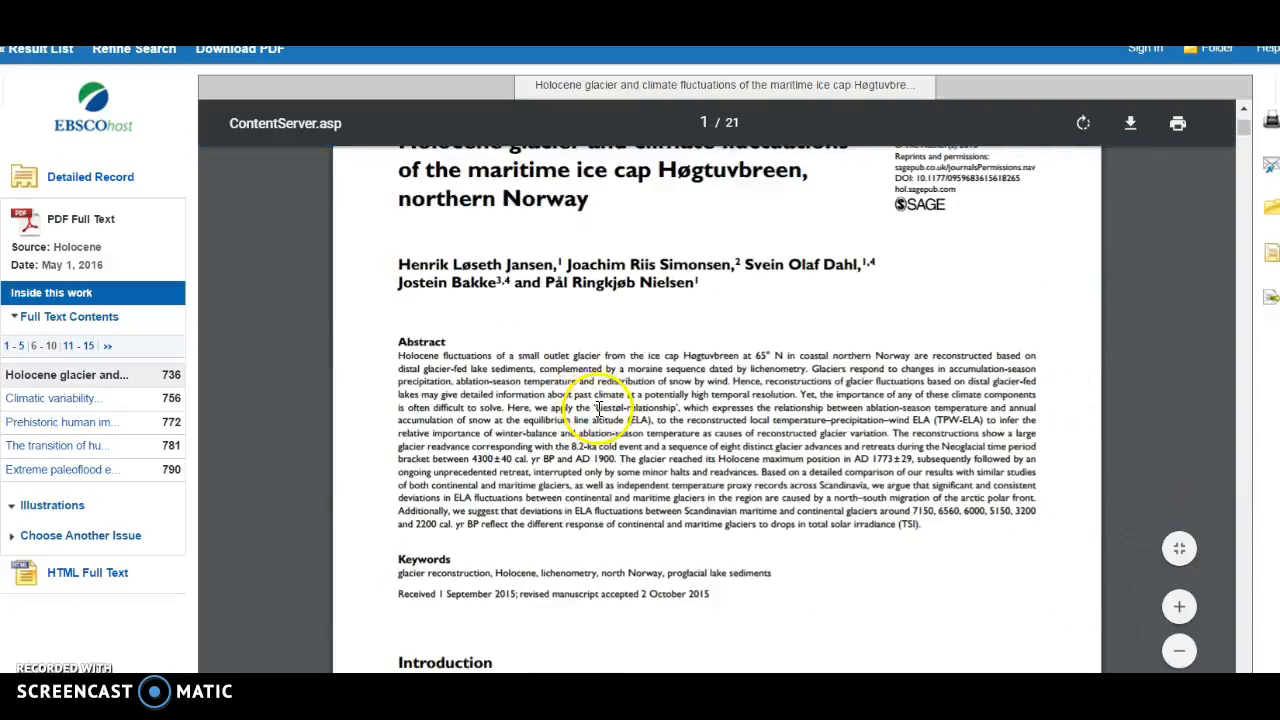
scroll(600, 408, up, 2)
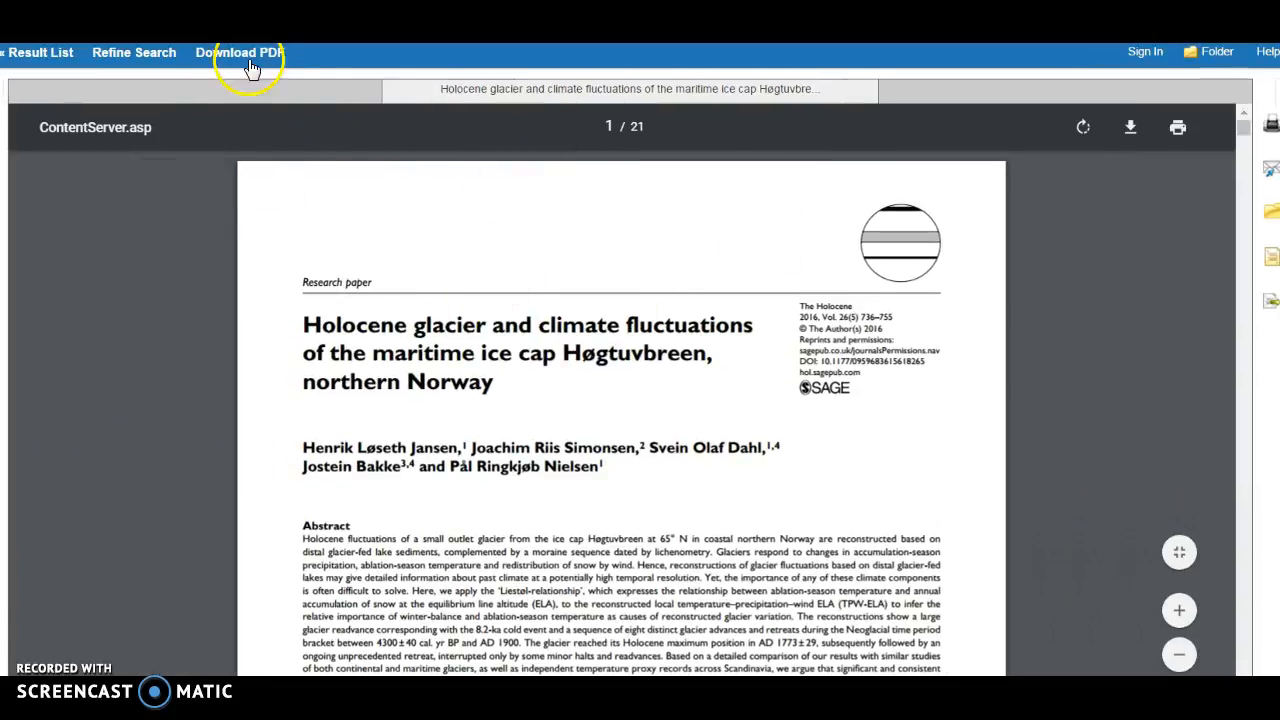
Return to the result list, open the "Glaciers and ice caps outside Greenland" record, and highlight its MLA citation among the citation formats
click(35, 57)
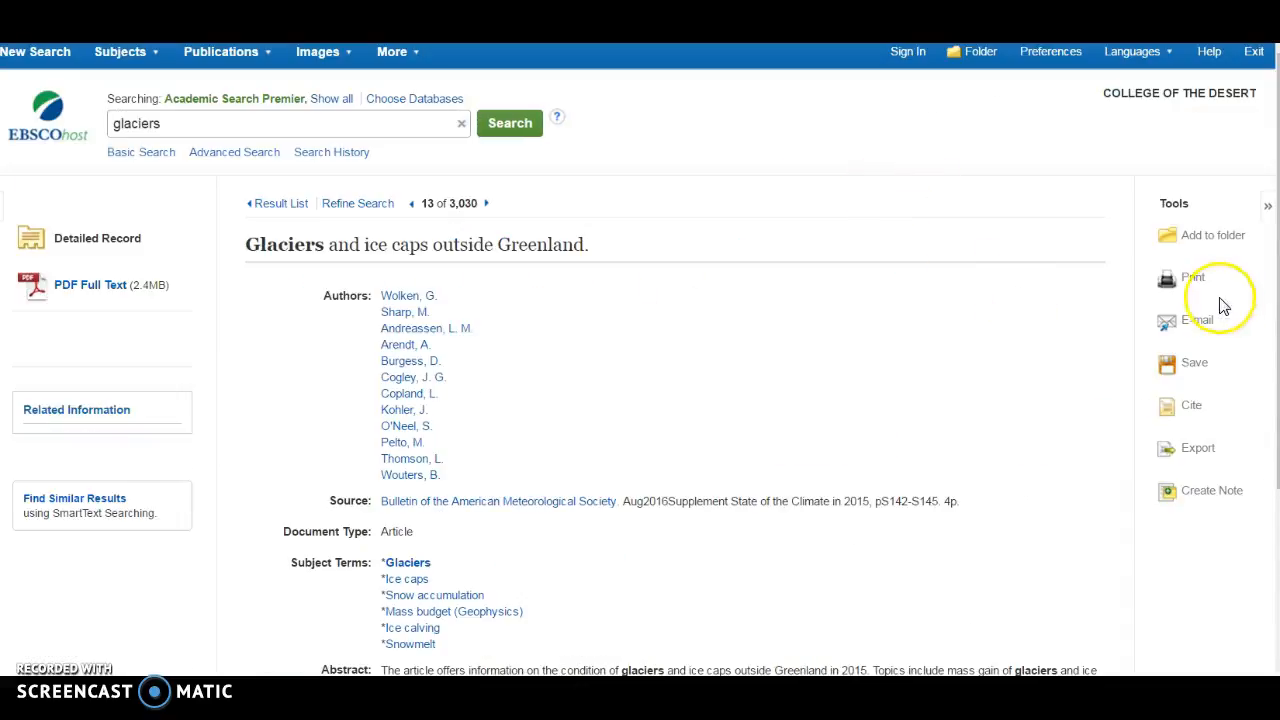
click(1192, 410)
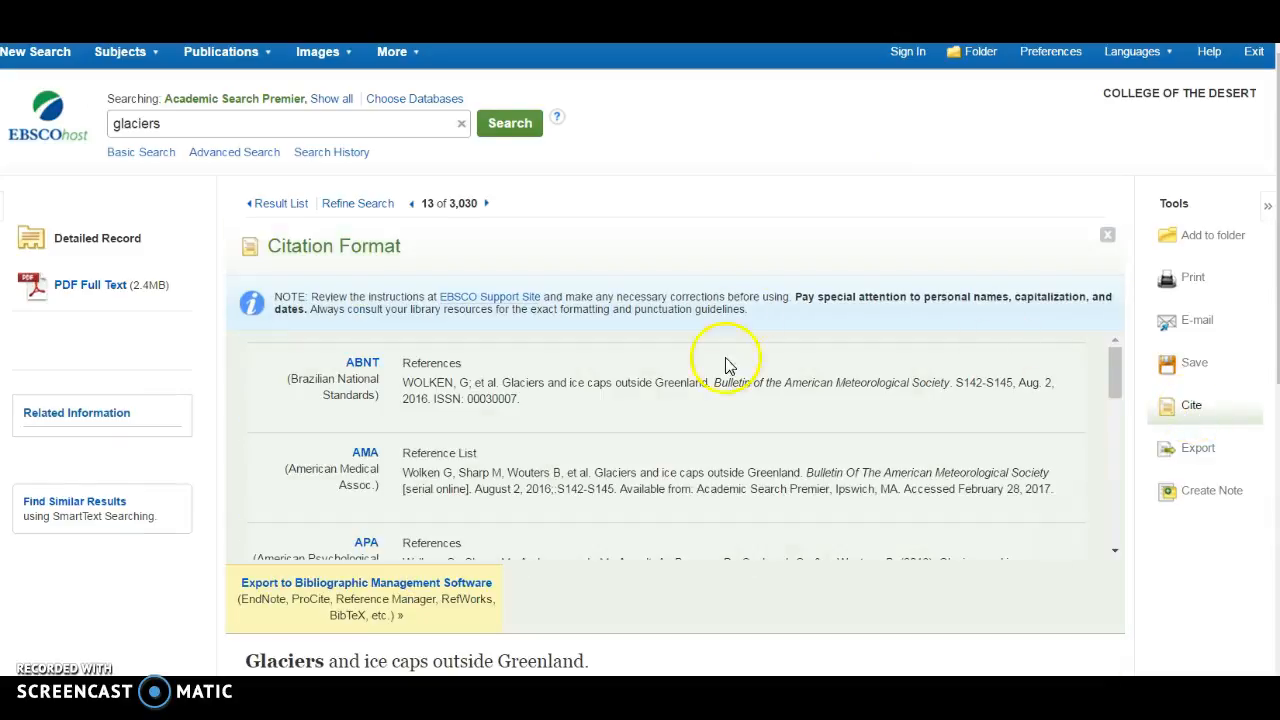
scroll(688, 430, down, 2)
scroll(688, 430, down, 5)
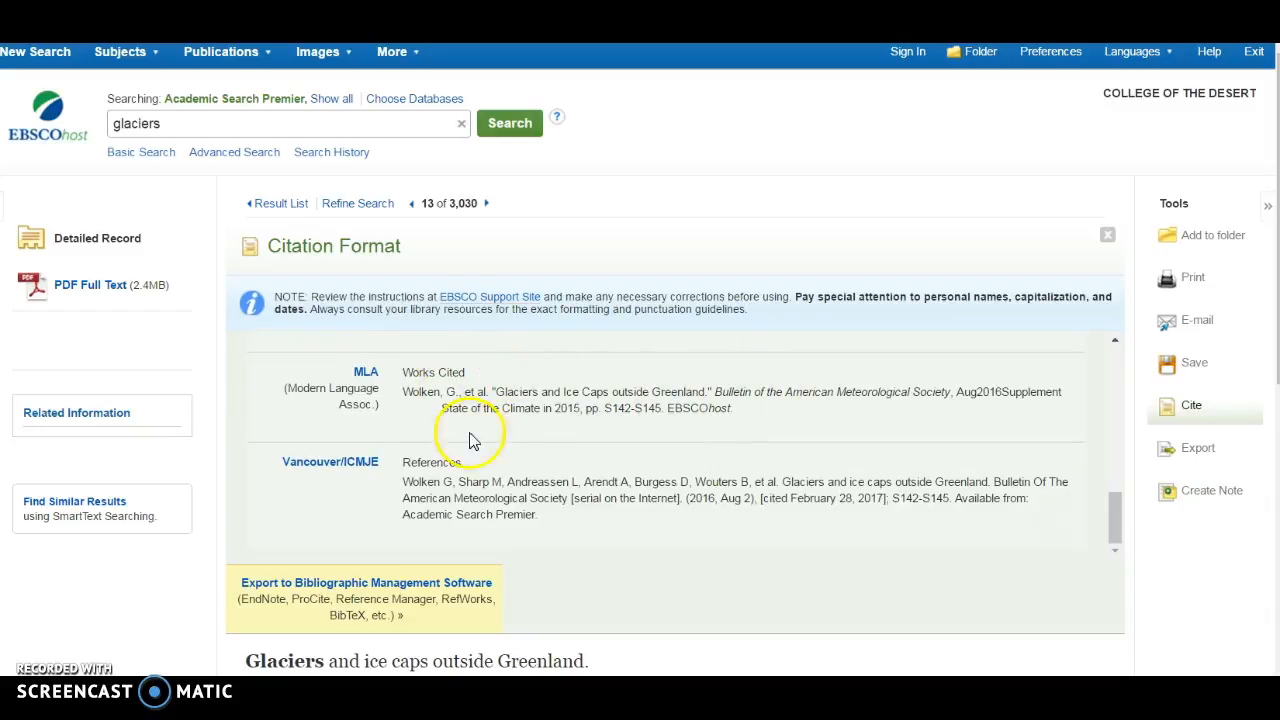
drag(733, 408, 412, 393)
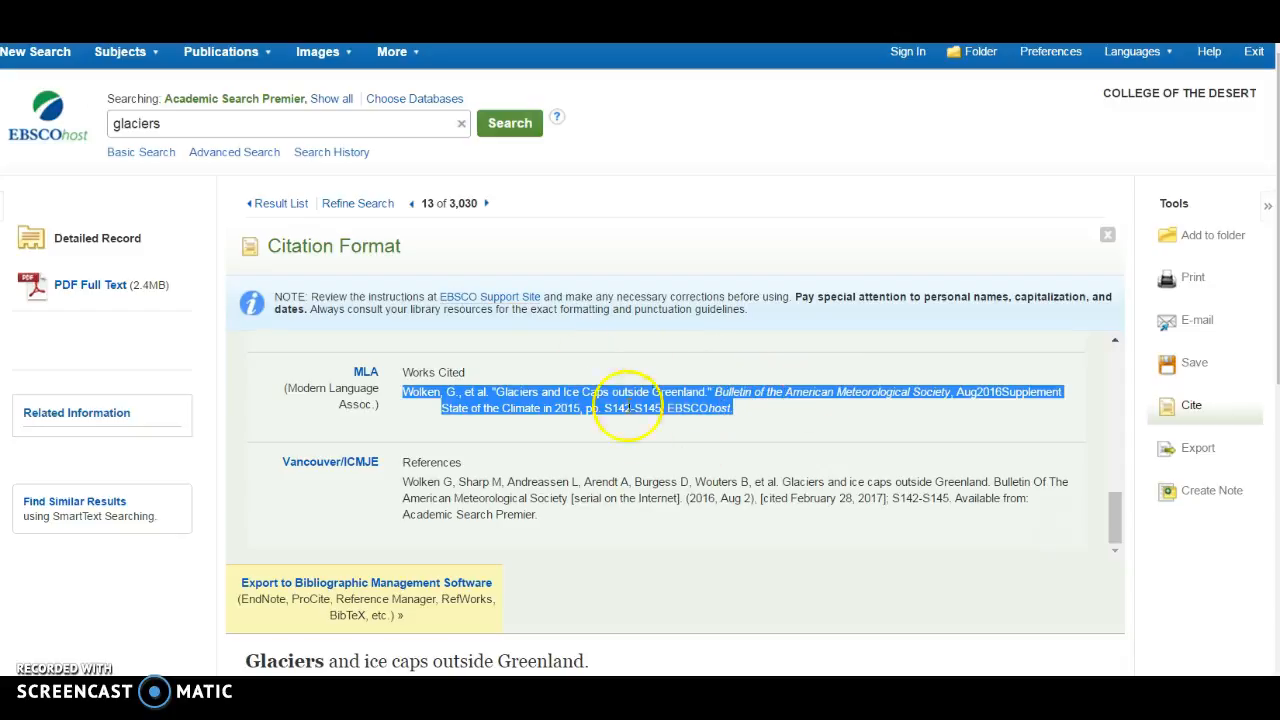
click(1107, 235)
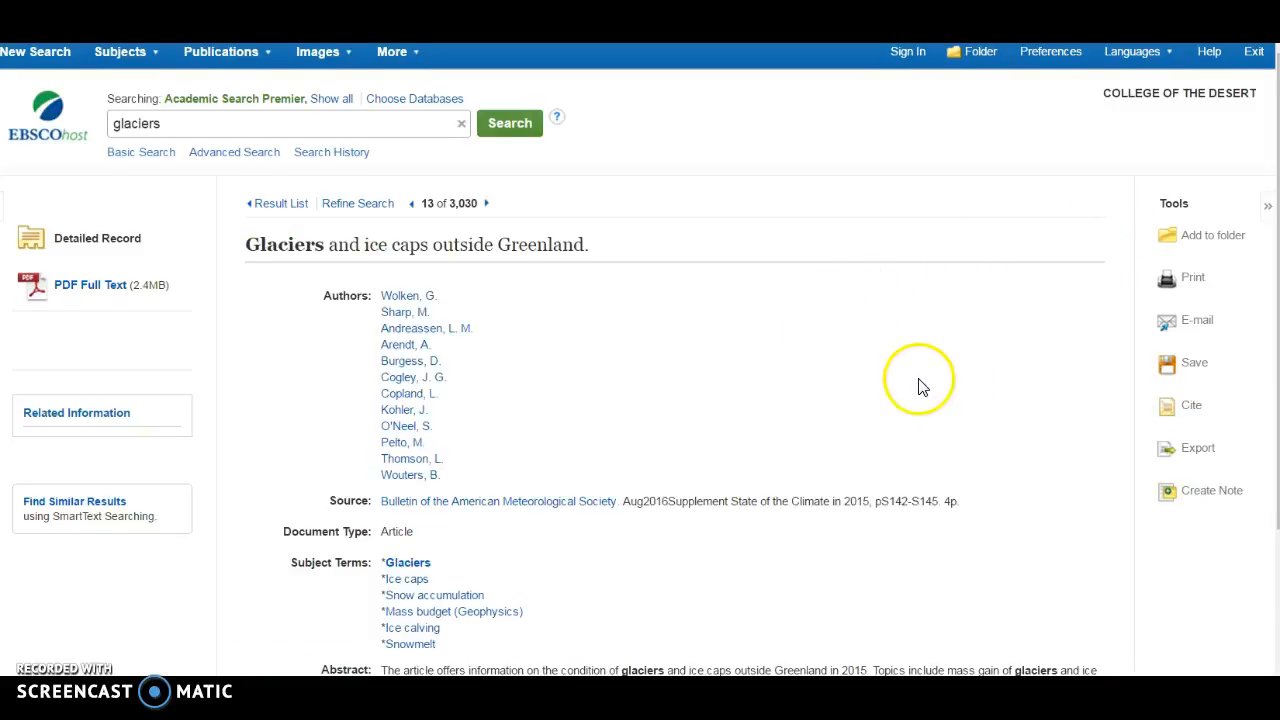
Search for the record's subject term "Snowmelt" and limit the results to Full Text
scroll(918, 385, down, 3)
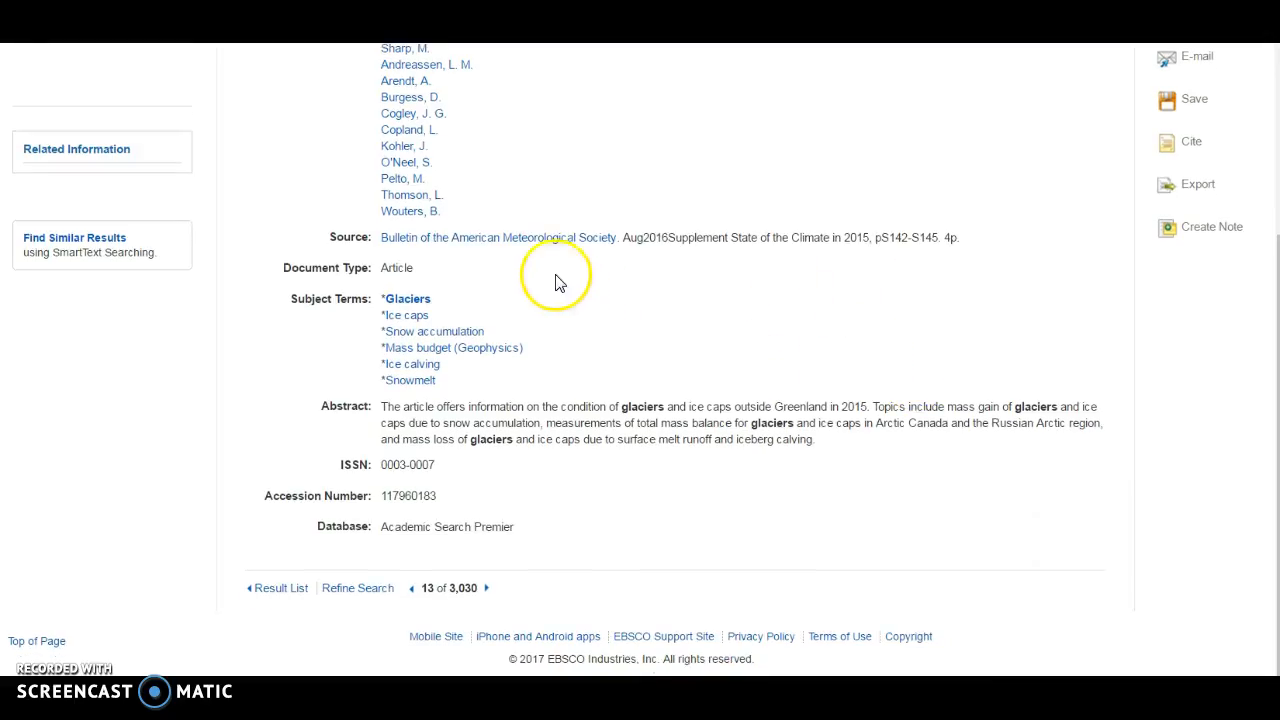
click(408, 384)
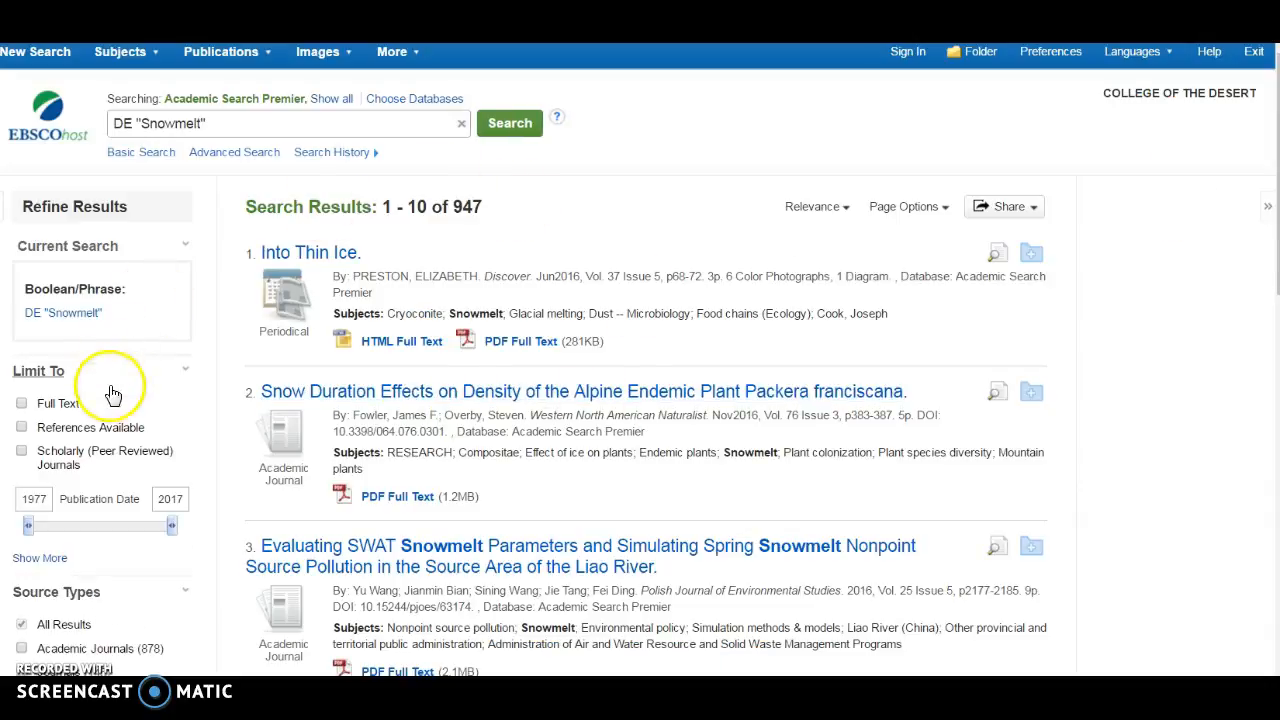
click(21, 404)
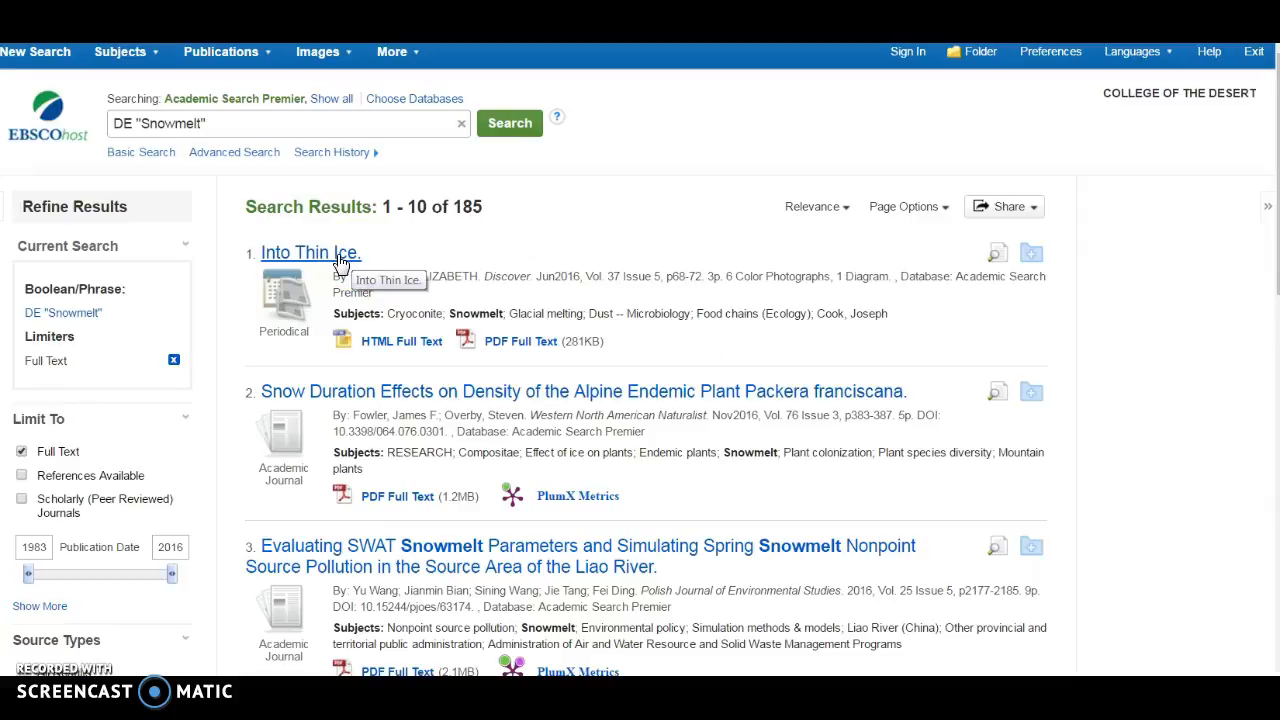
Open the record of the article "Into Thin Ice." and review its subject terms and abstract
click(338, 256)
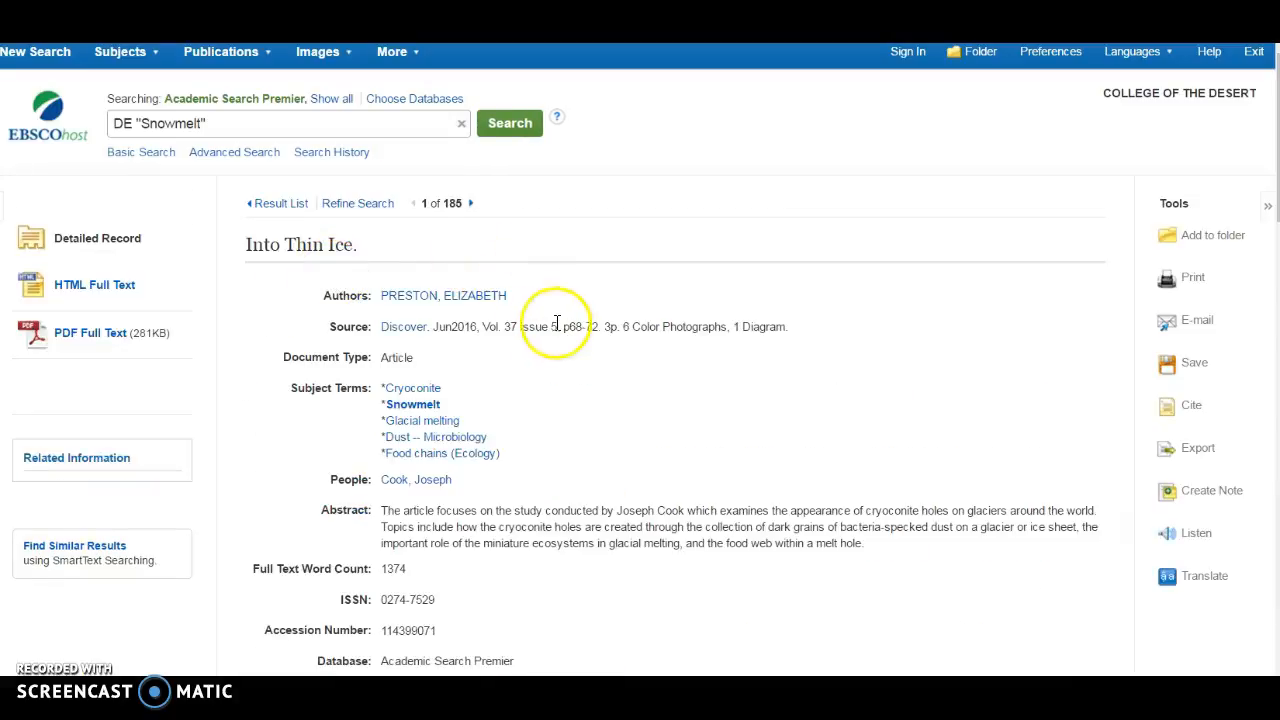
scroll(705, 530, down, 1)
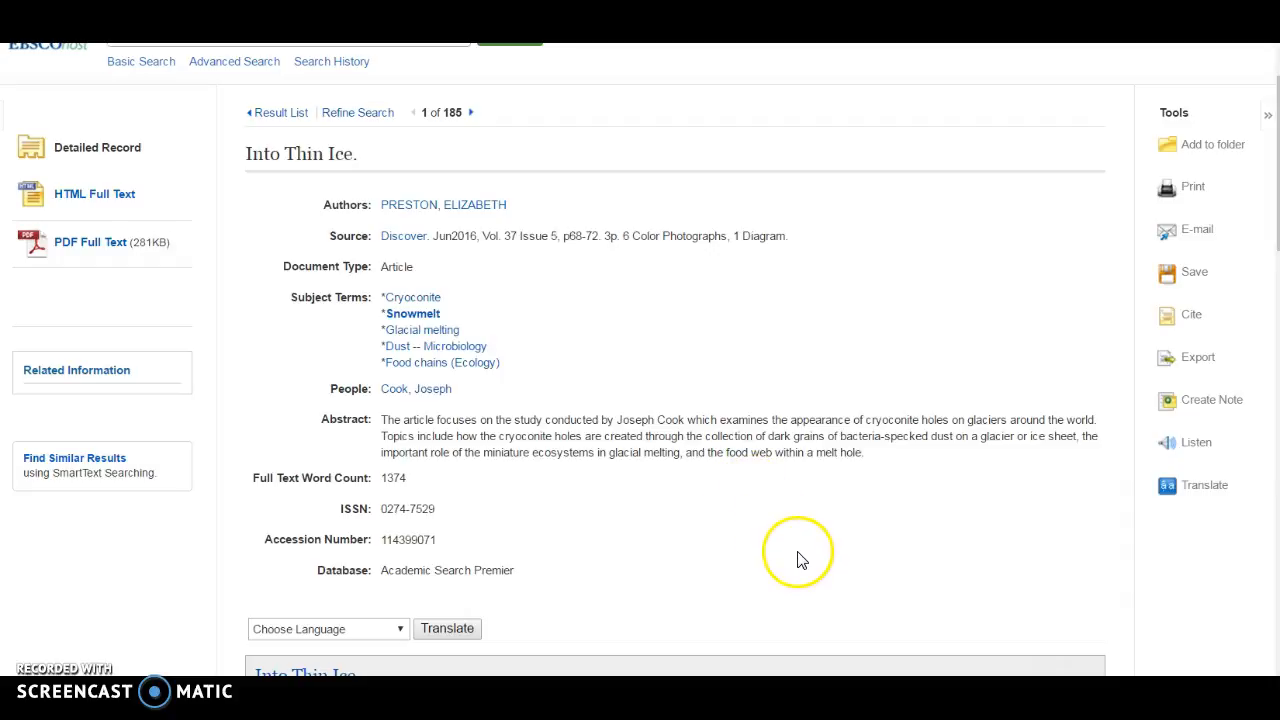
scroll(797, 558, up, 1)
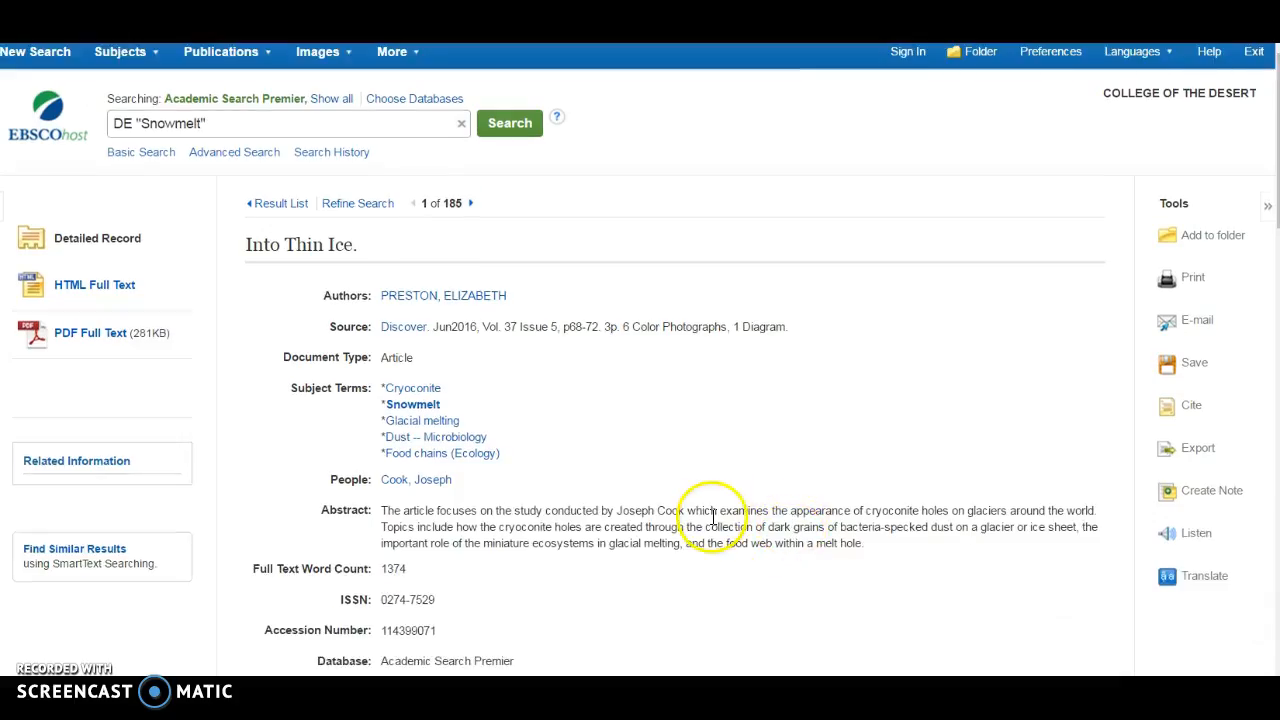